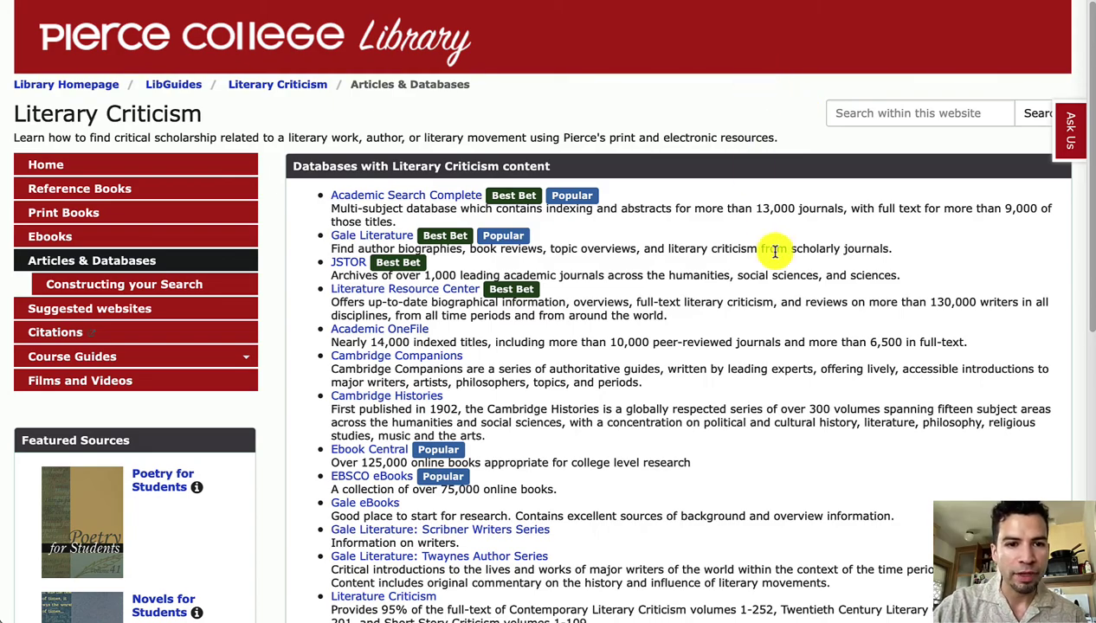
Look over the Literary Criticism guide's database list and open the guide's home page.
scroll(679, 308, down, 1)
scroll(678, 309, down, 5)
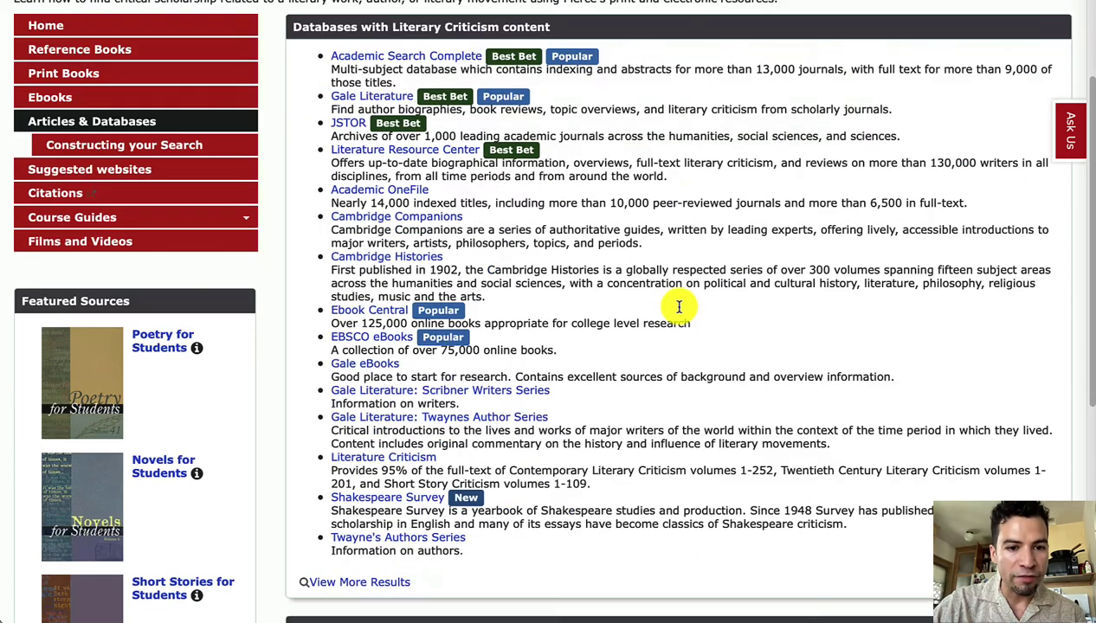
scroll(678, 308, up, 6)
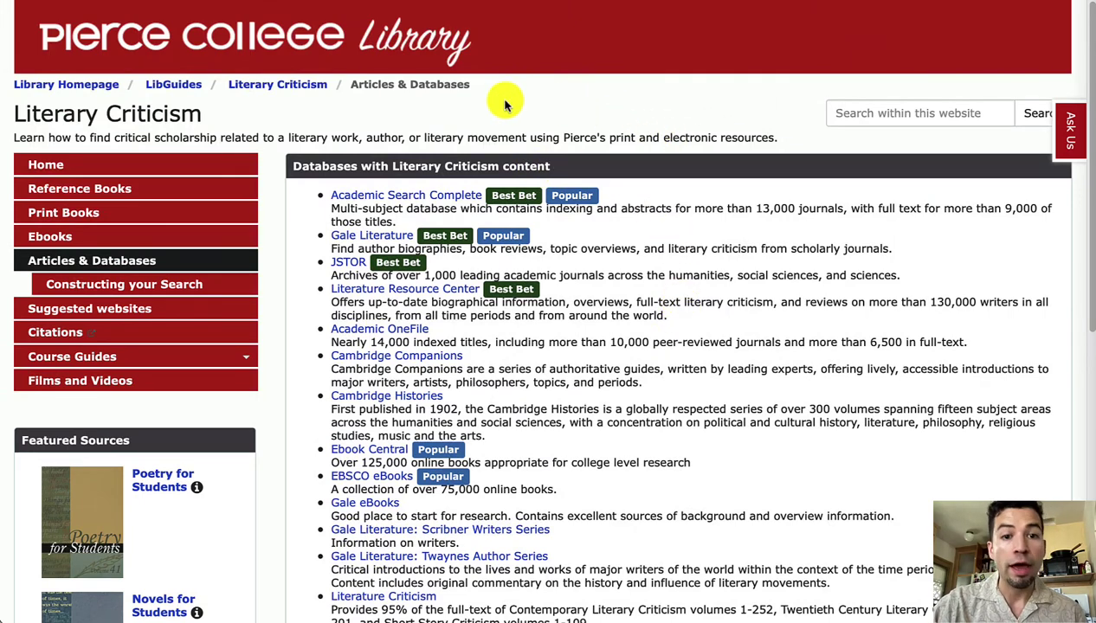
click(232, 165)
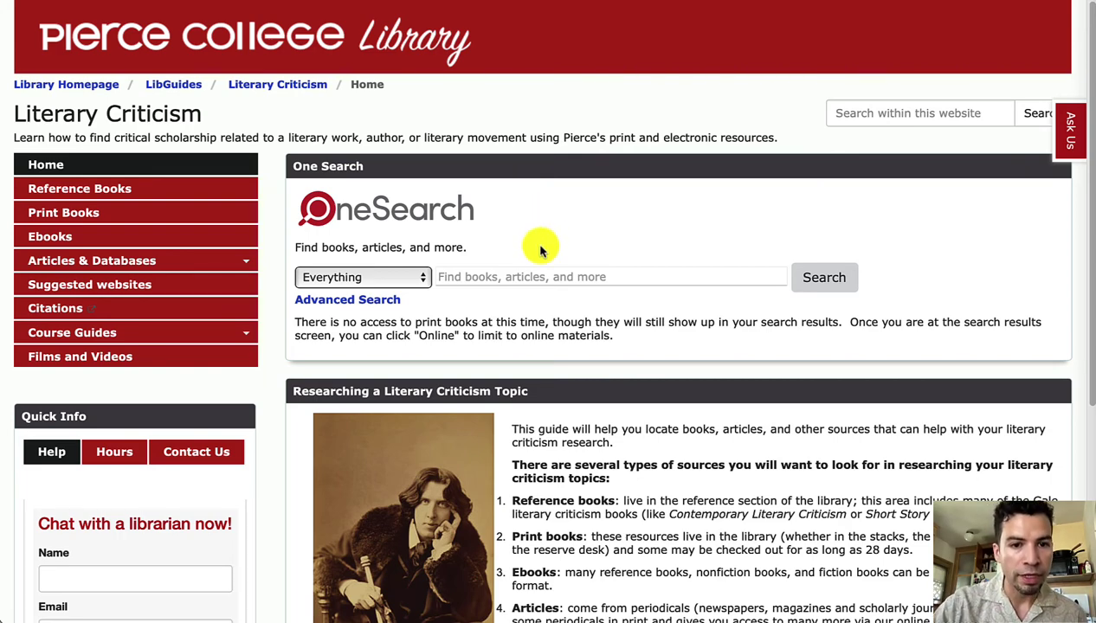
Run a OneSearch query across Everything for: Ibsen "a doll's house" victorian.
click(552, 276)
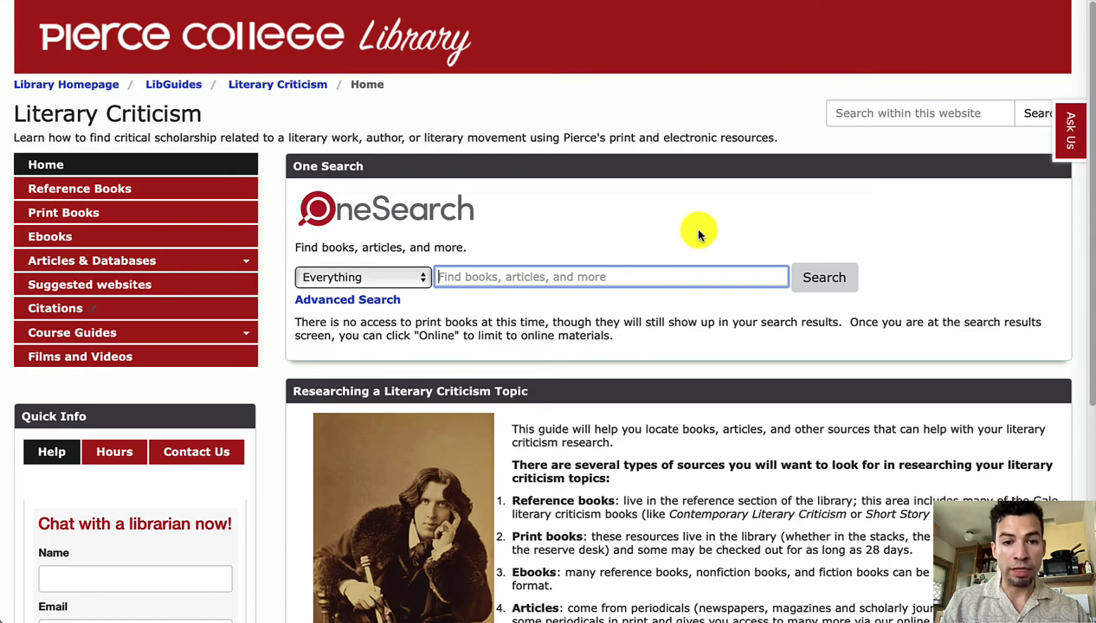
text(Ibsen)
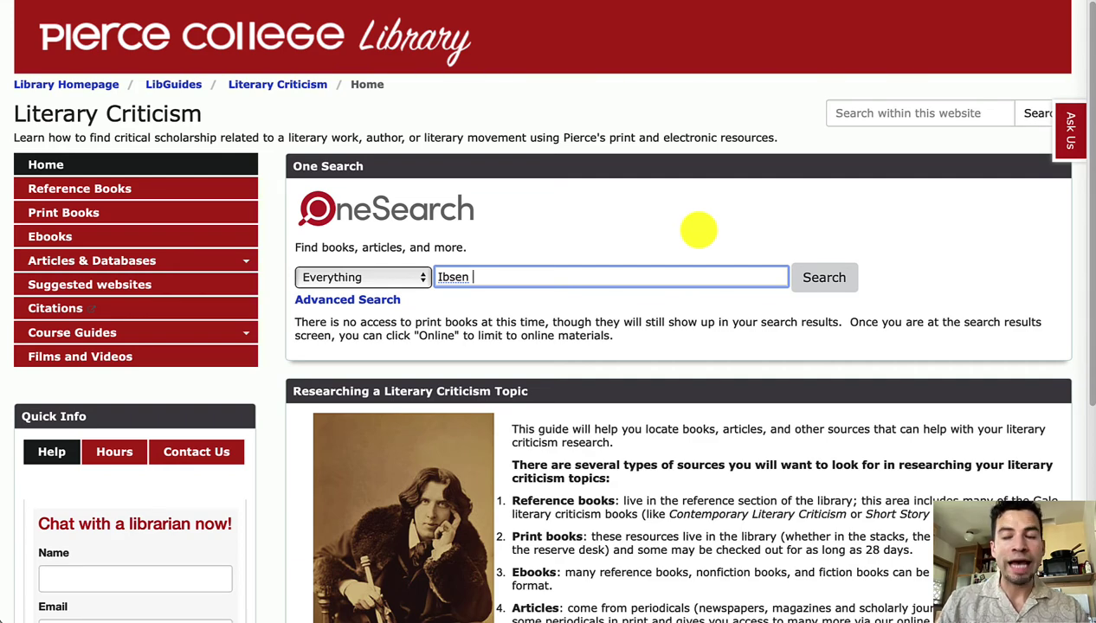
text(")
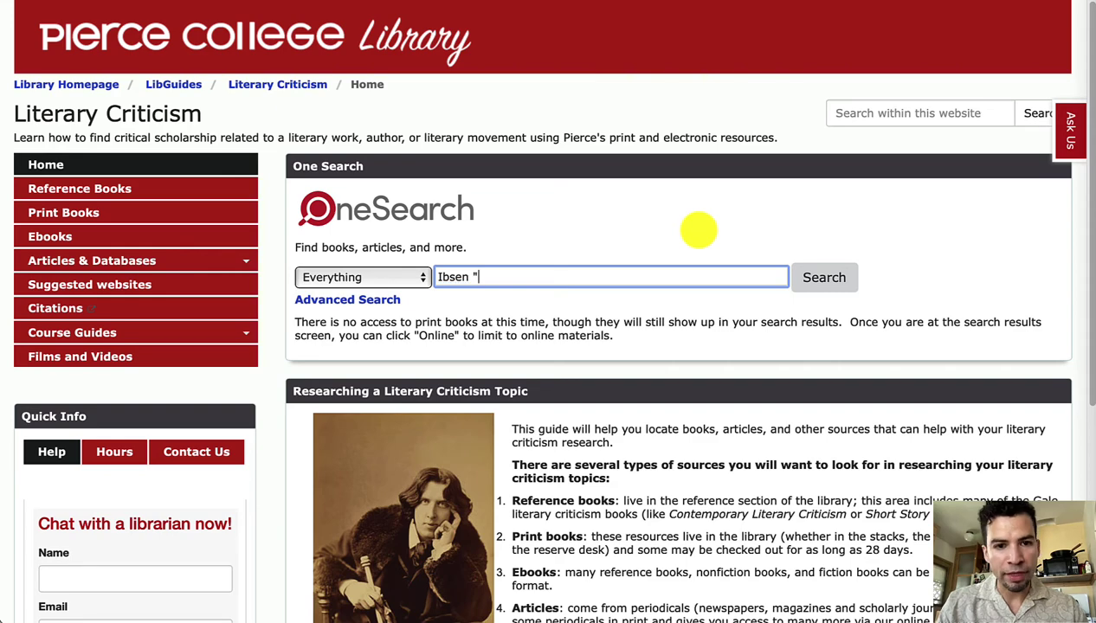
text(a doll's ho)
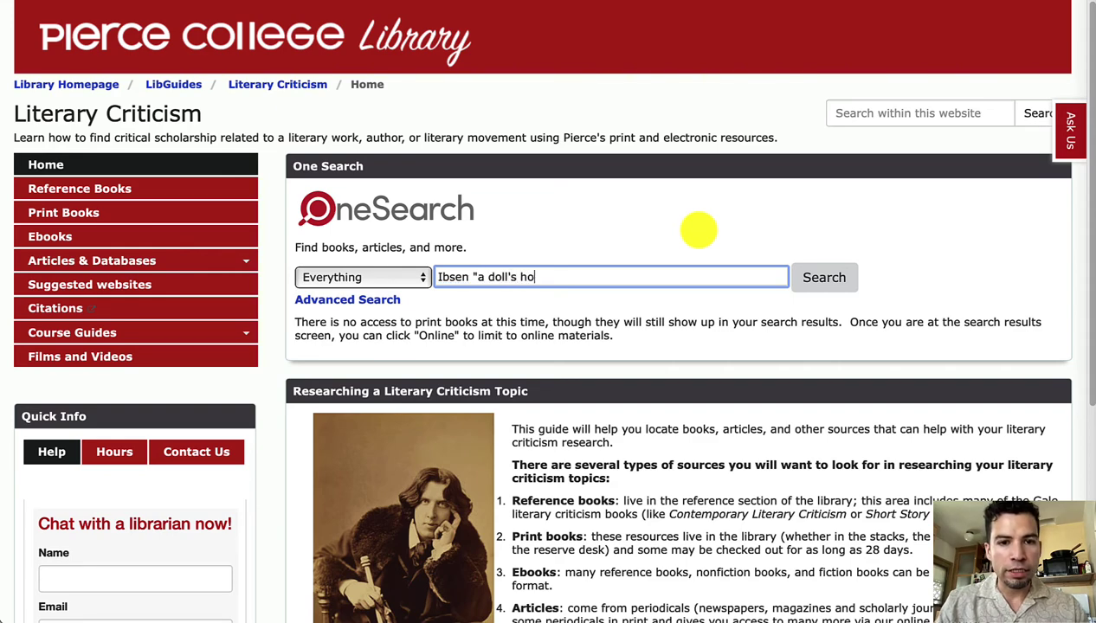
text(use")
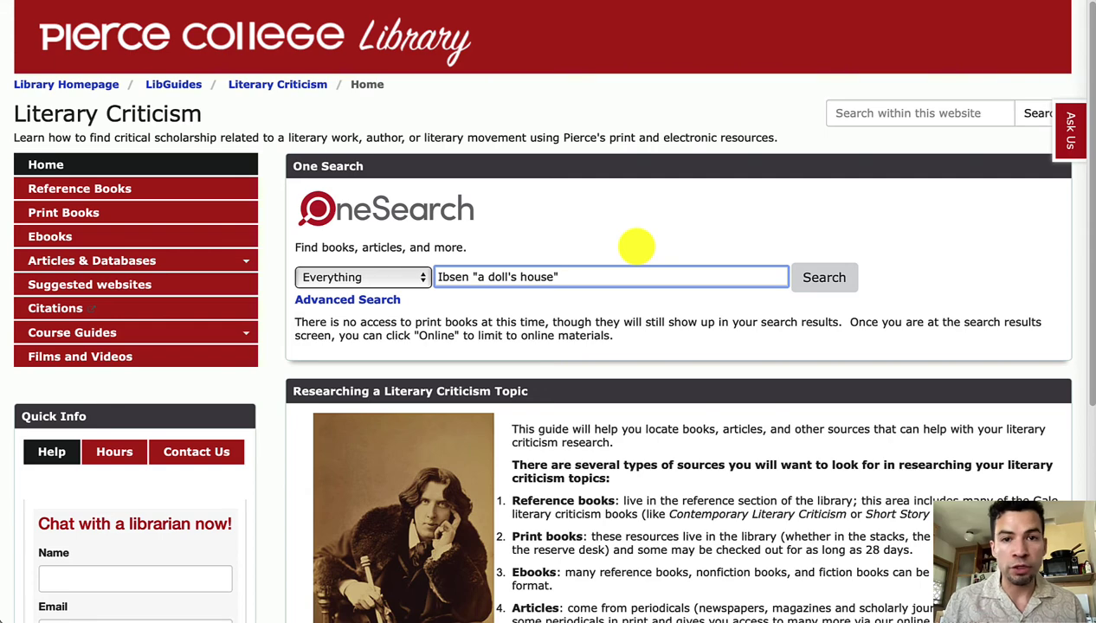
text(victo)
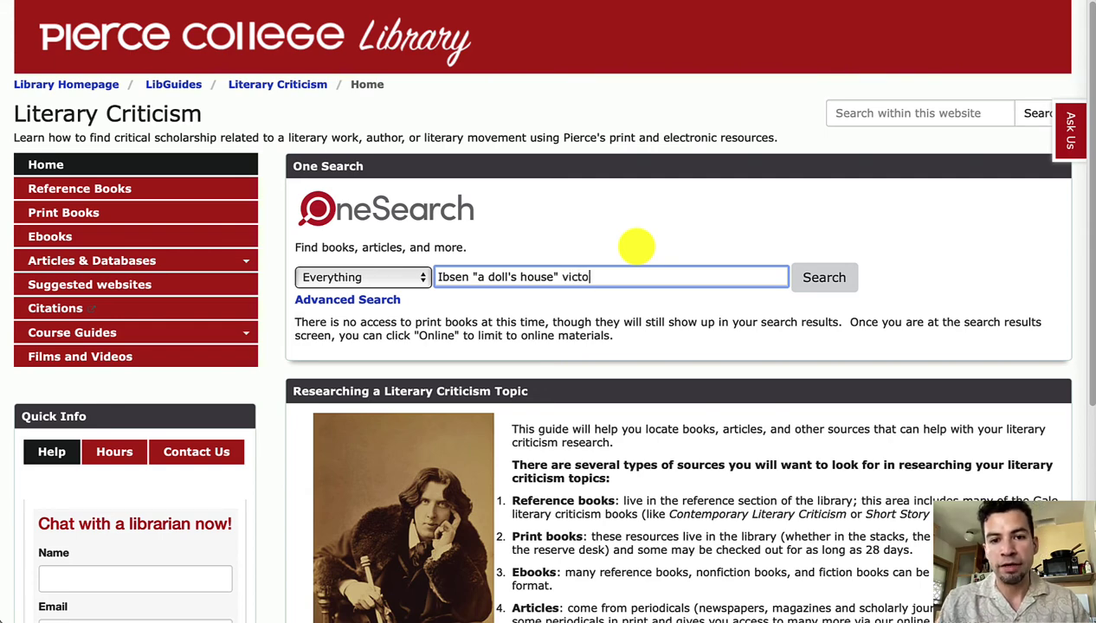
text(rian)
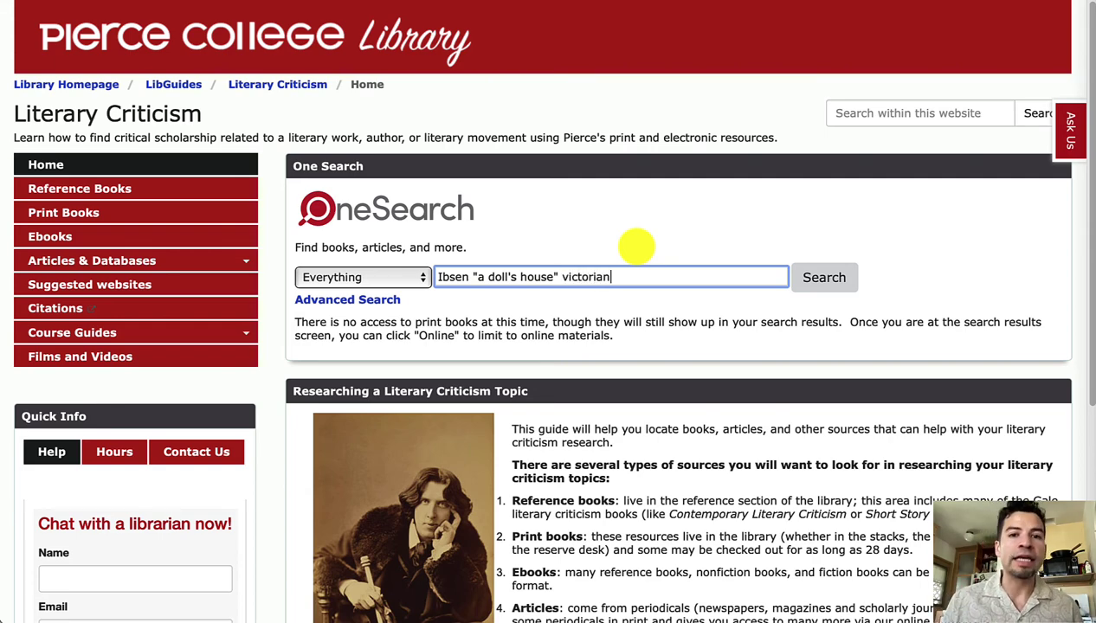
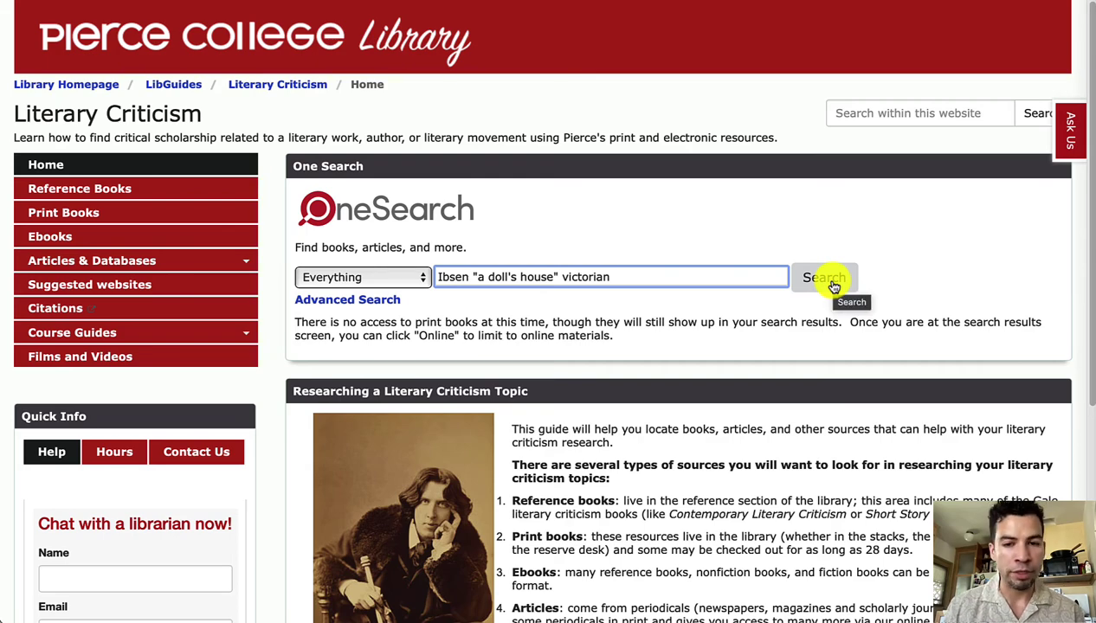
click(833, 286)
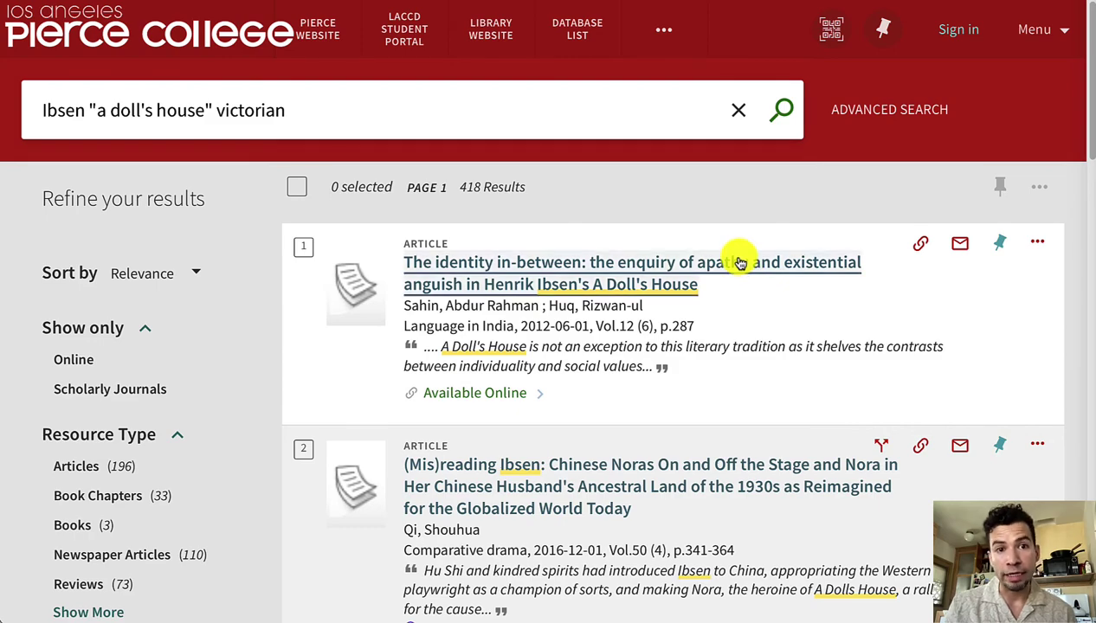
Filter the search results to scholarly journals, the Articles resource type and online availability.
scroll(798, 318, down, 1)
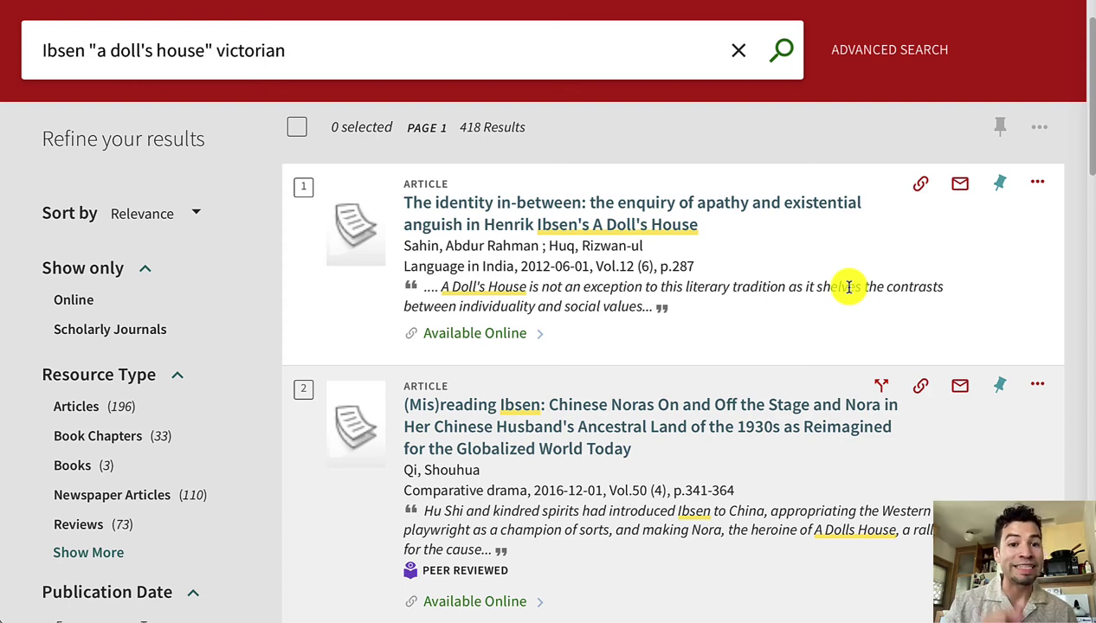
scroll(813, 271, down, 1)
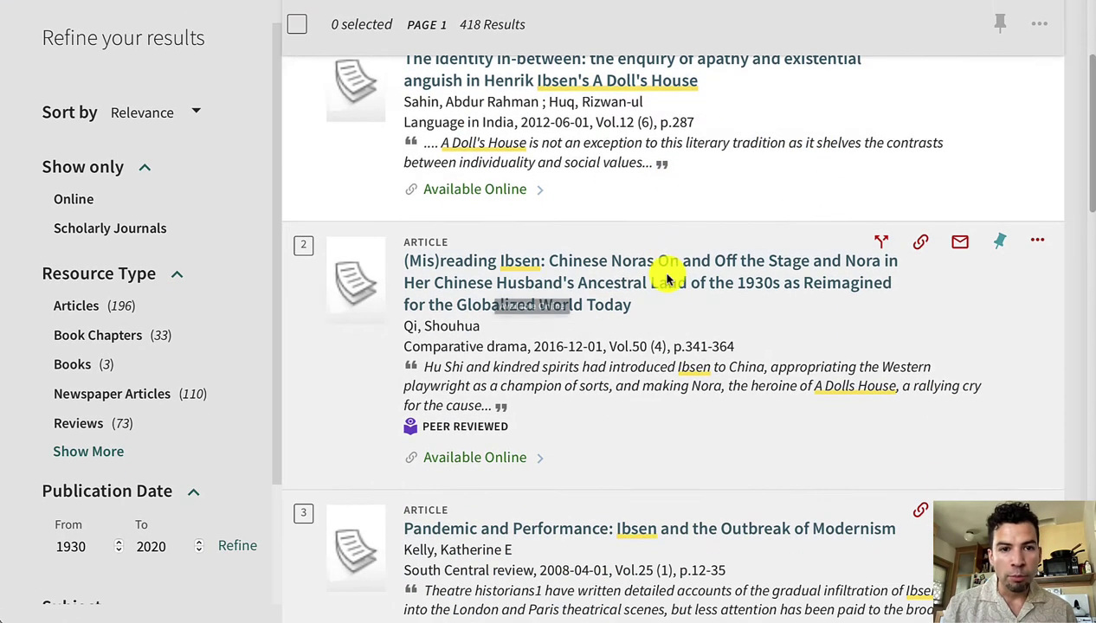
scroll(675, 267, down, 2)
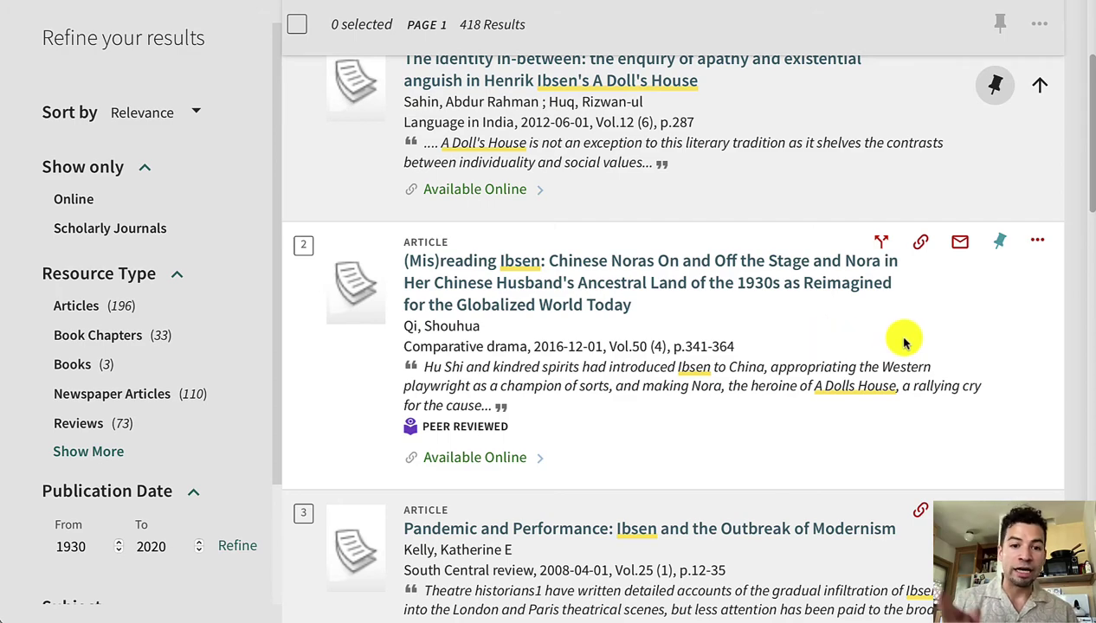
scroll(903, 342, up, 3)
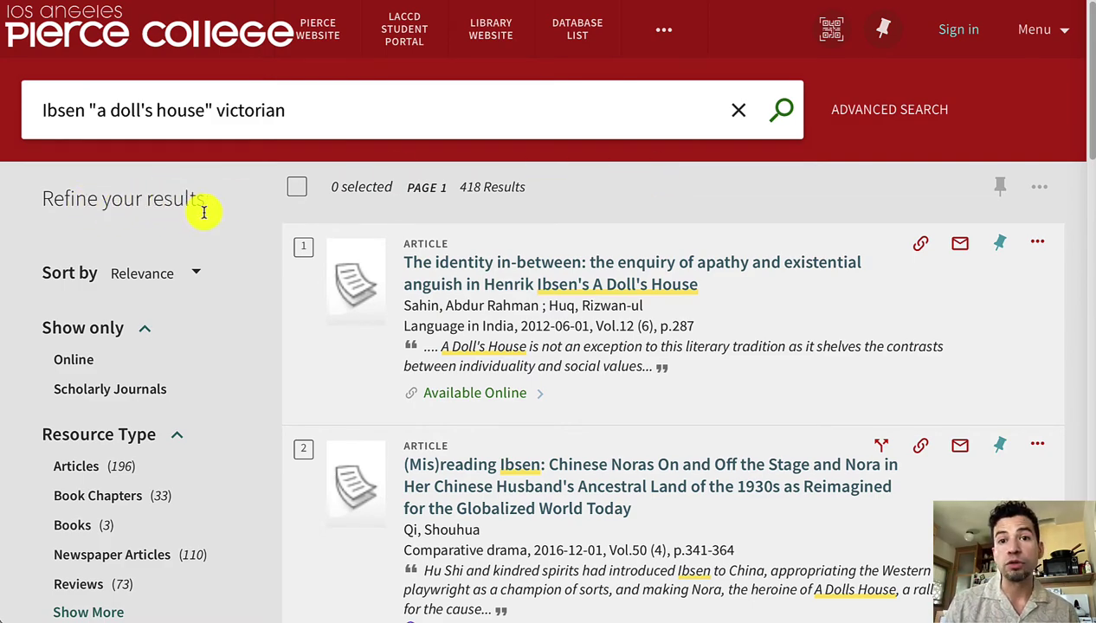
scroll(238, 228, down, 1)
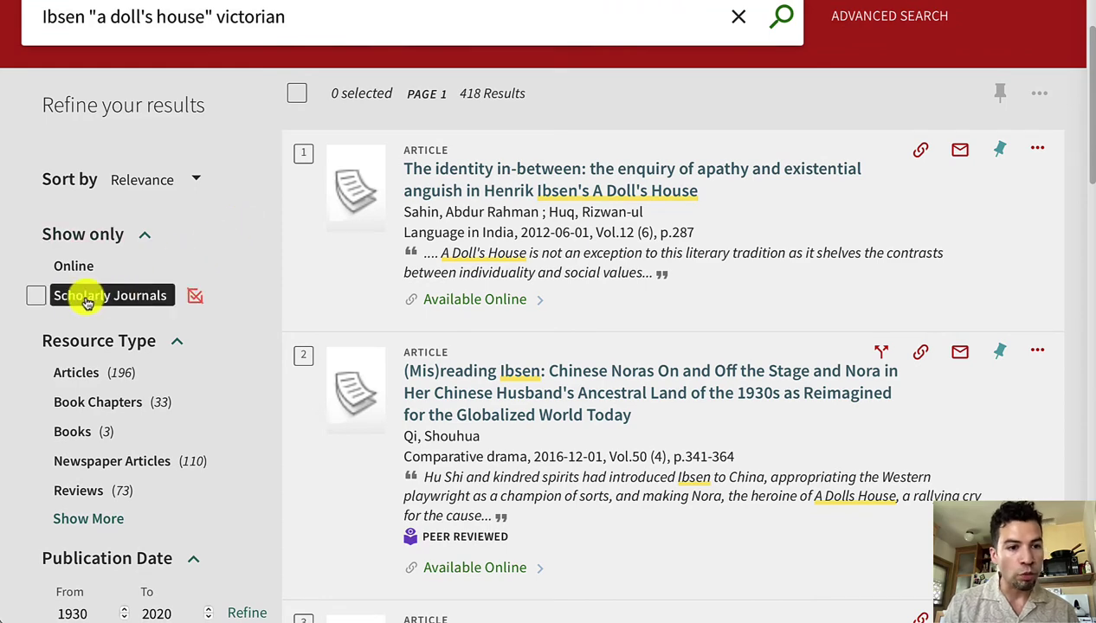
click(35, 298)
scroll(104, 310, down, 1)
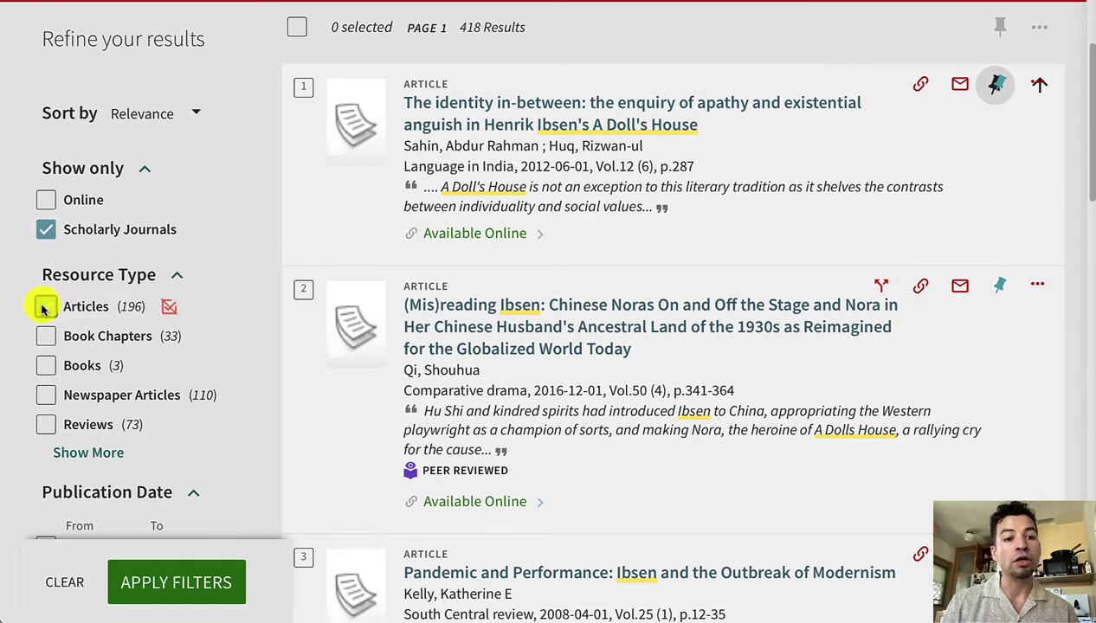
click(45, 307)
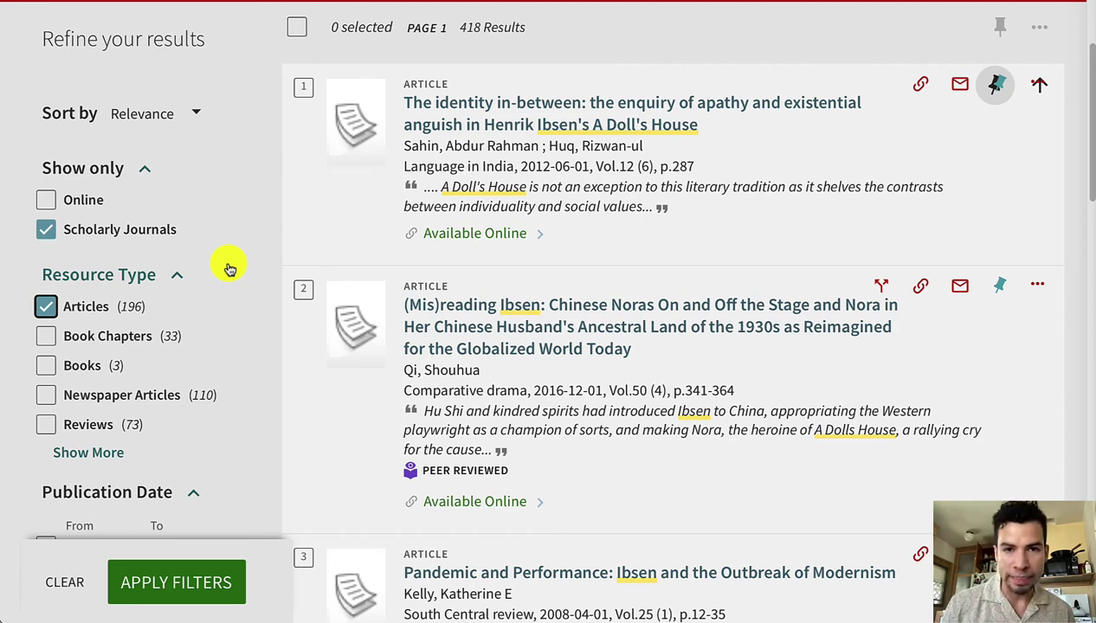
click(45, 201)
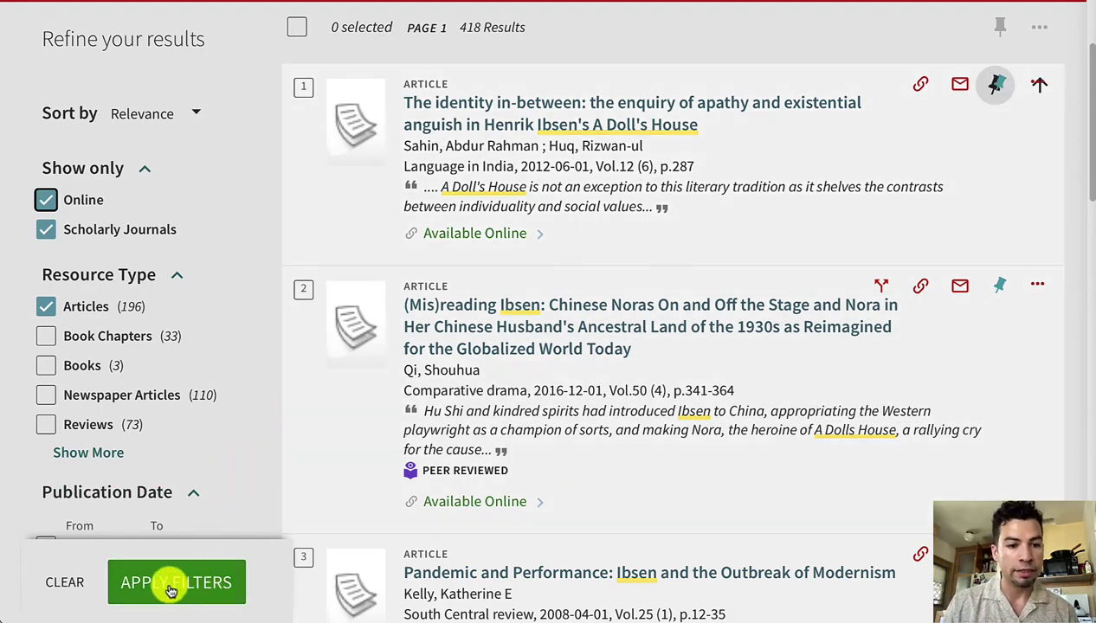
click(171, 589)
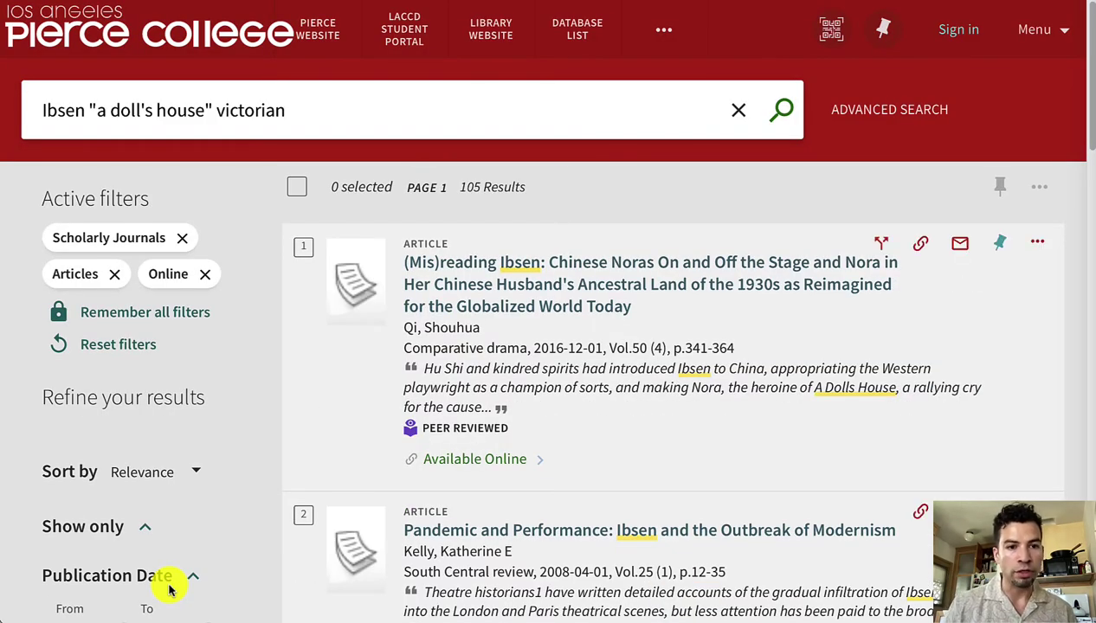
Review the article titles on the first page of filtered results and go to page 2.
scroll(362, 399, down, 1)
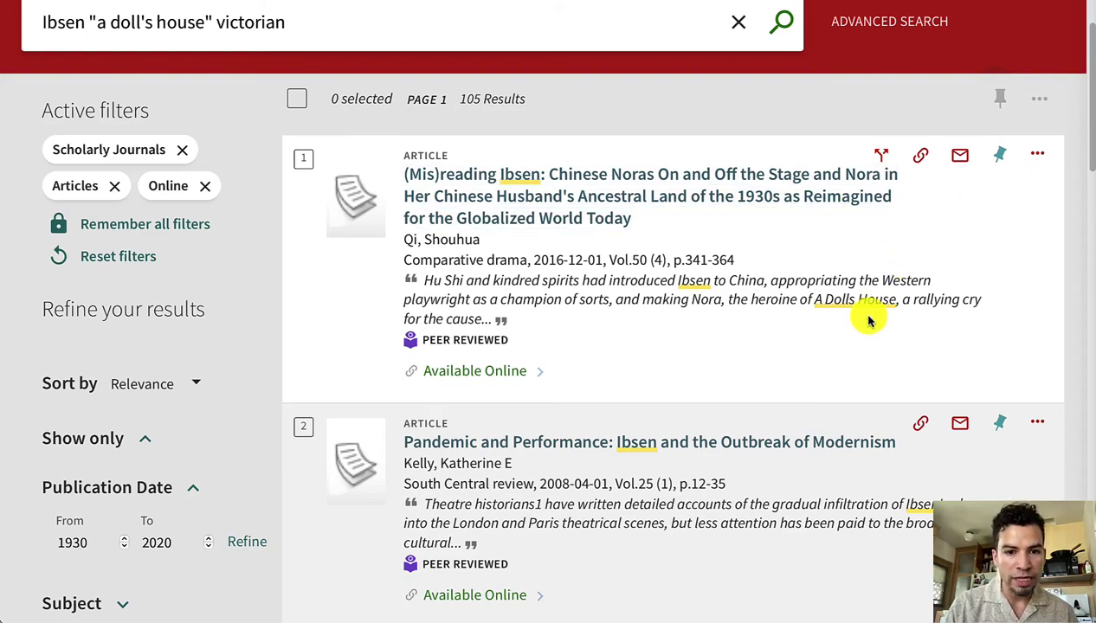
scroll(770, 321, down, 3)
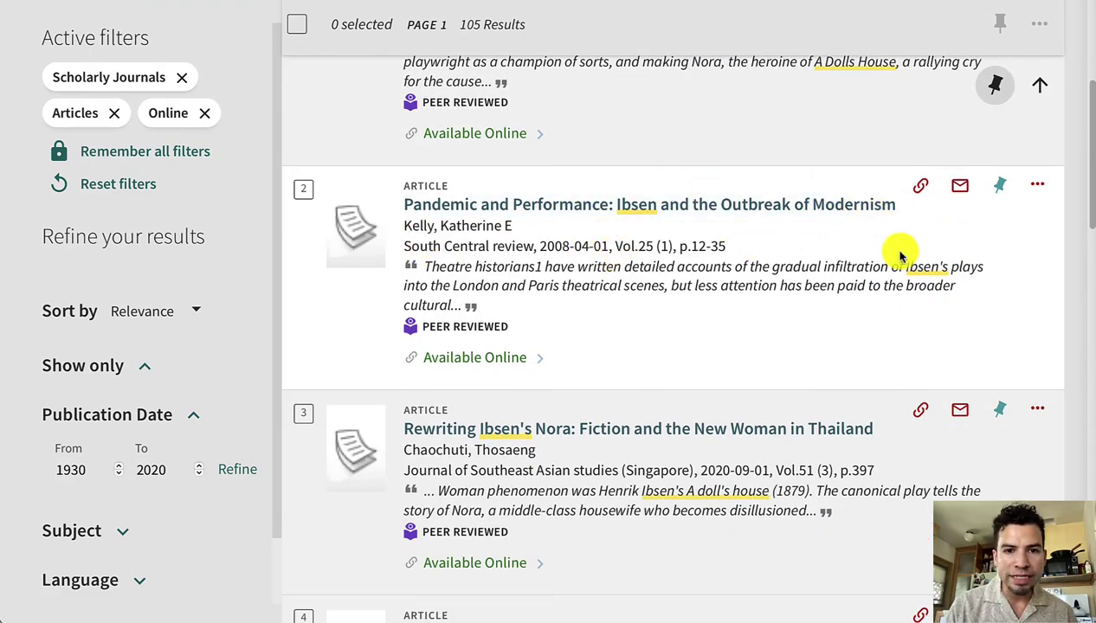
scroll(901, 255, down, 3)
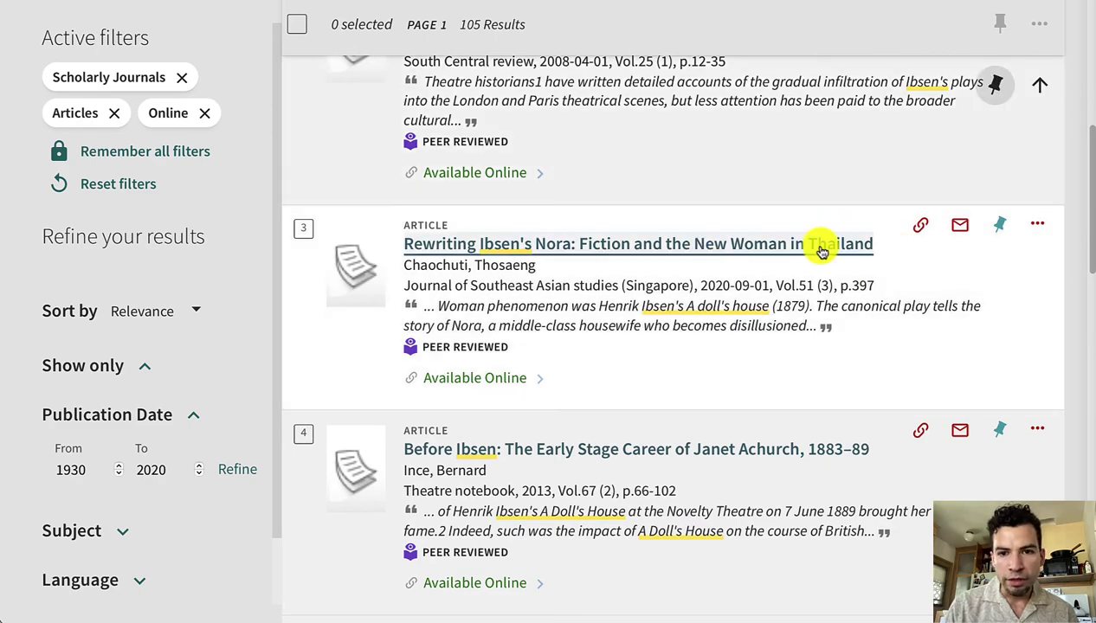
scroll(898, 294, down, 3)
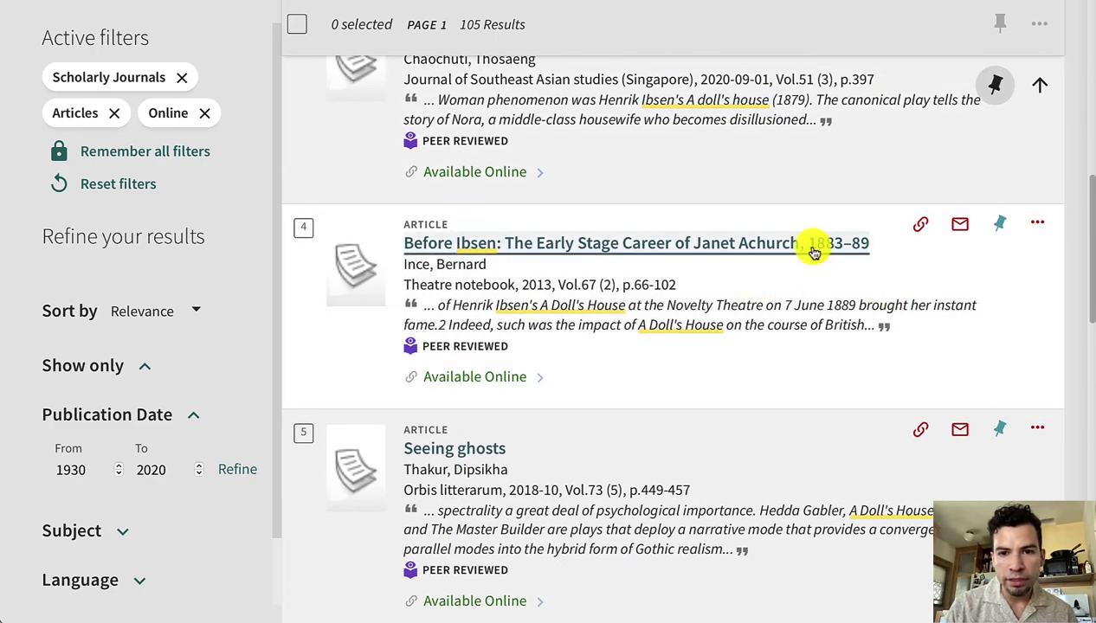
scroll(819, 297, down, 3)
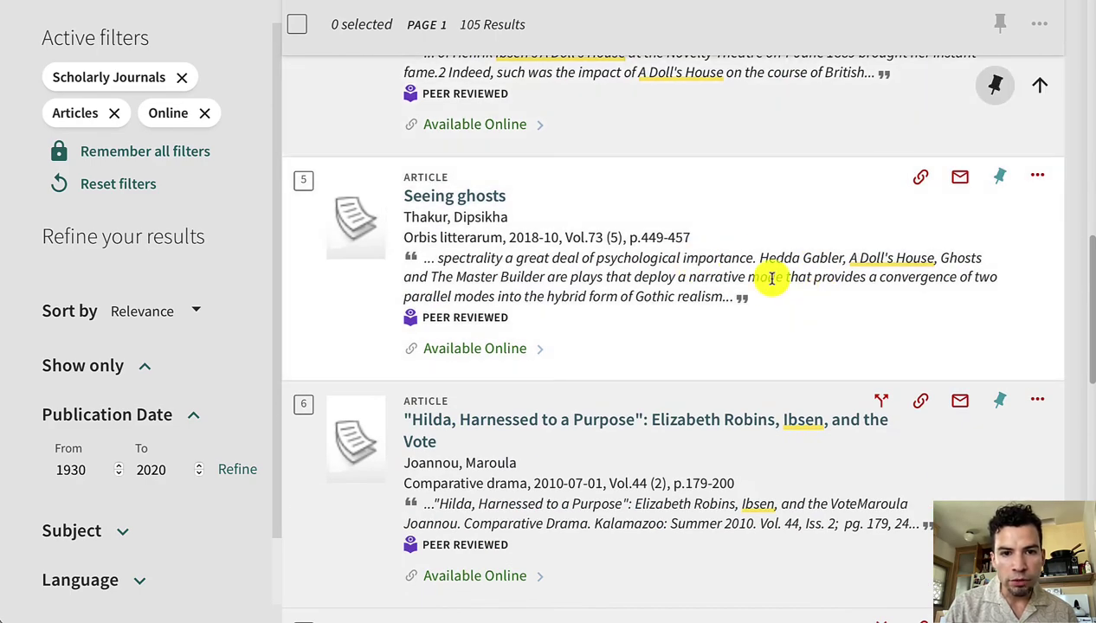
scroll(771, 279, down, 6)
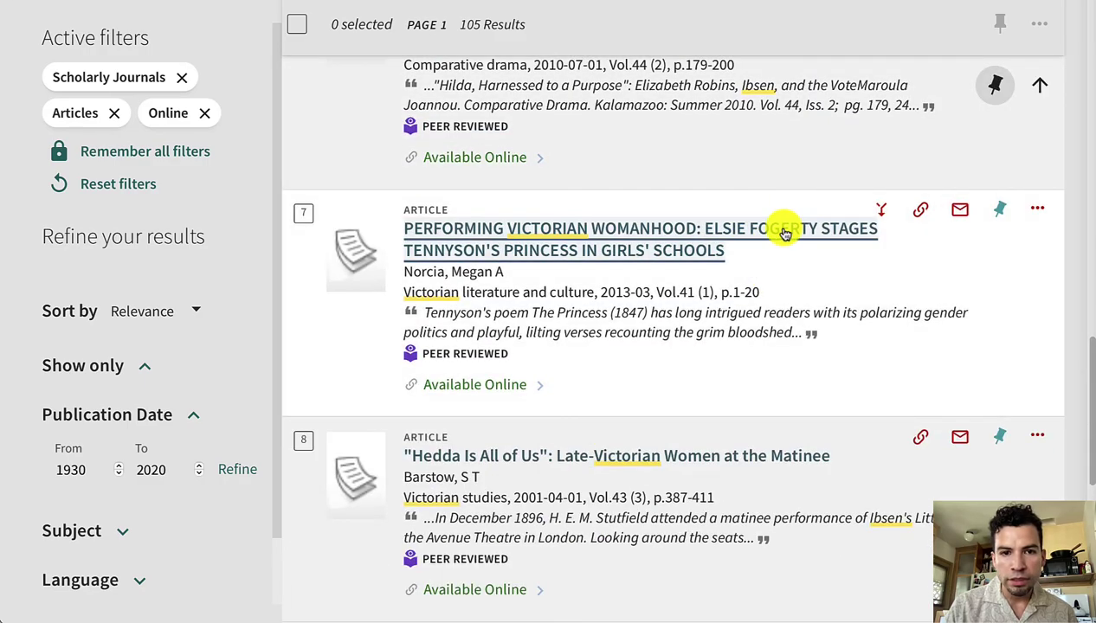
scroll(784, 232, down, 8)
scroll(841, 309, down, 1)
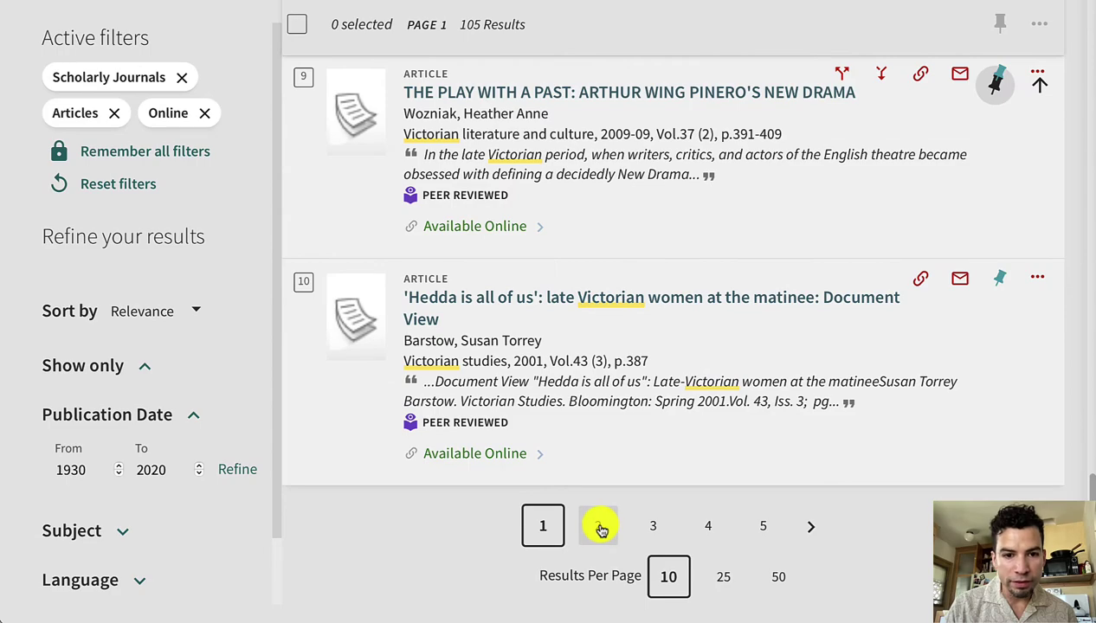
click(598, 525)
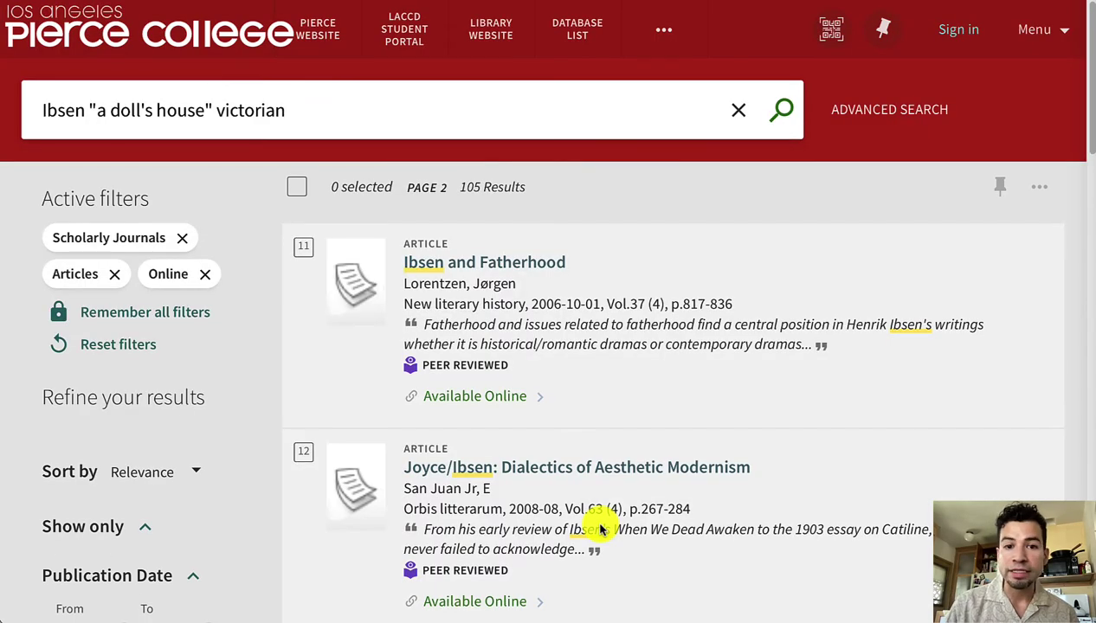
Open the record of the article "Antitheatricality, Ibsen, and Black Women's Bodies" from the second results page.
scroll(795, 342, down, 2)
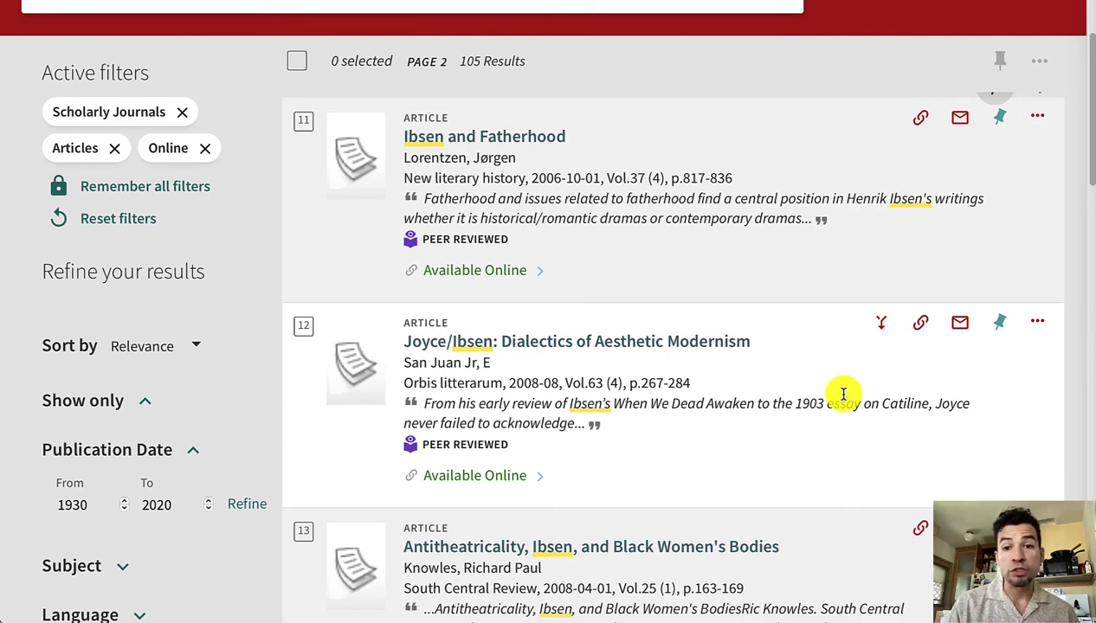
scroll(866, 247, up, 2)
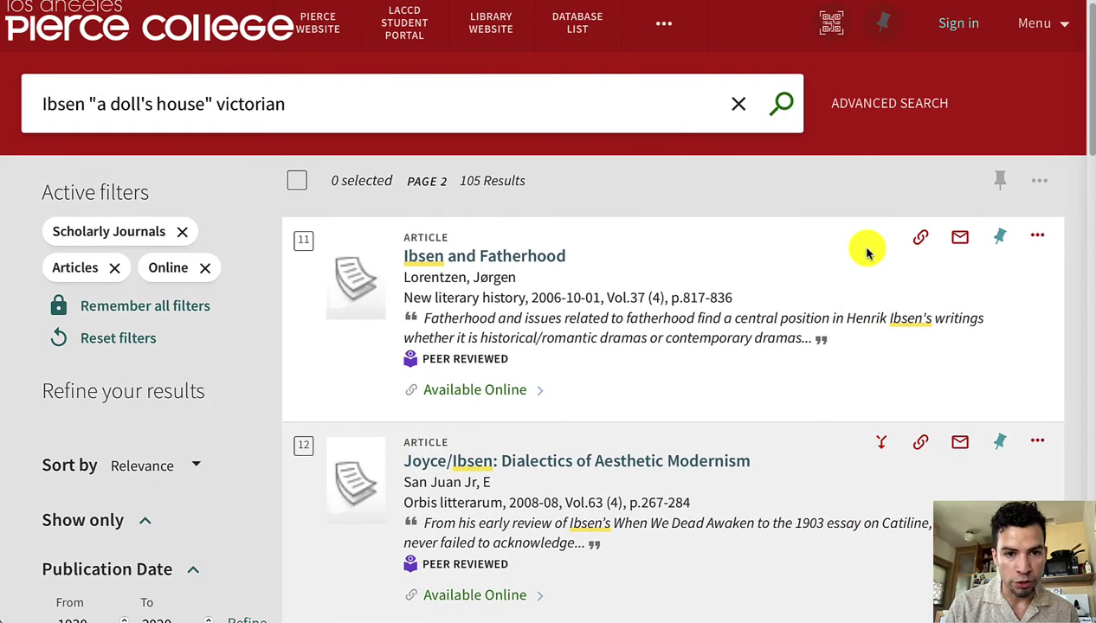
scroll(869, 253, down, 2)
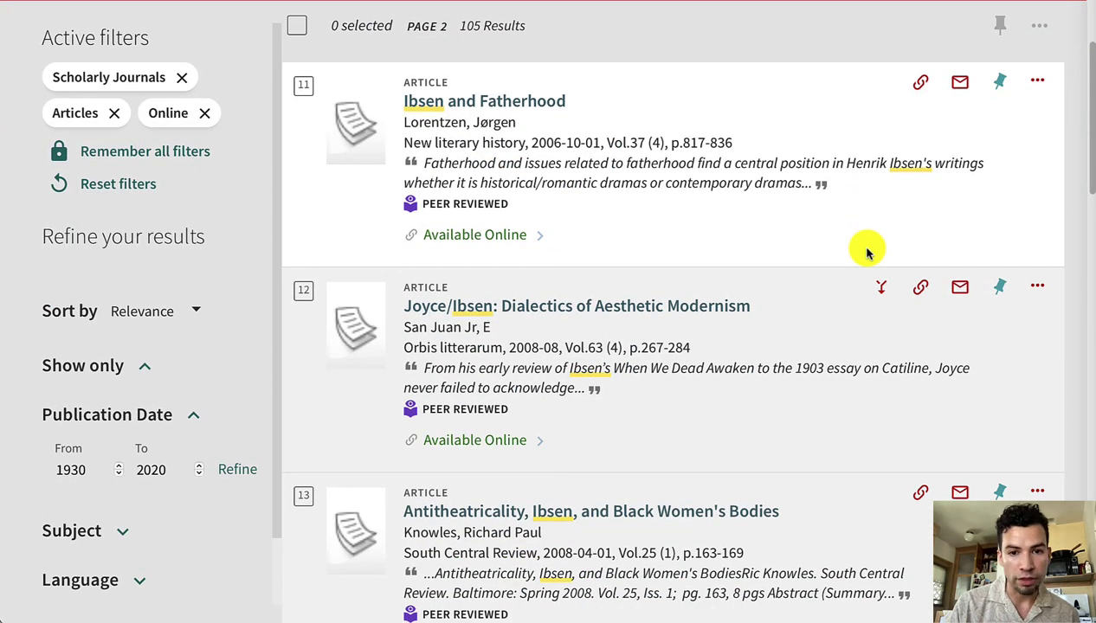
scroll(848, 364, down, 3)
scroll(789, 346, down, 1)
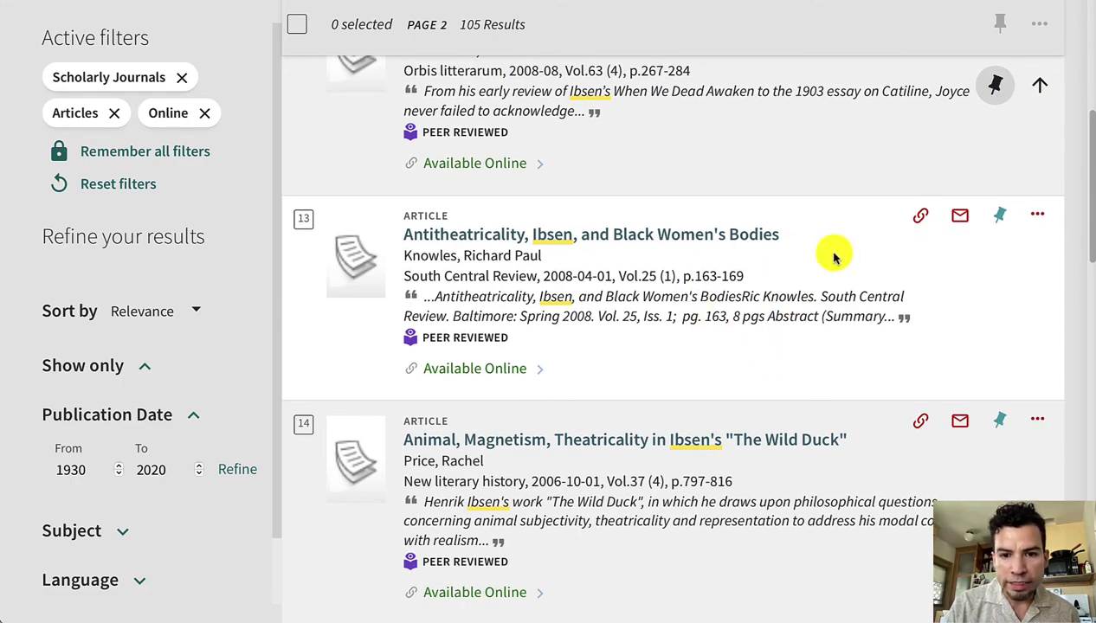
scroll(833, 256, down, 3)
scroll(835, 258, up, 3)
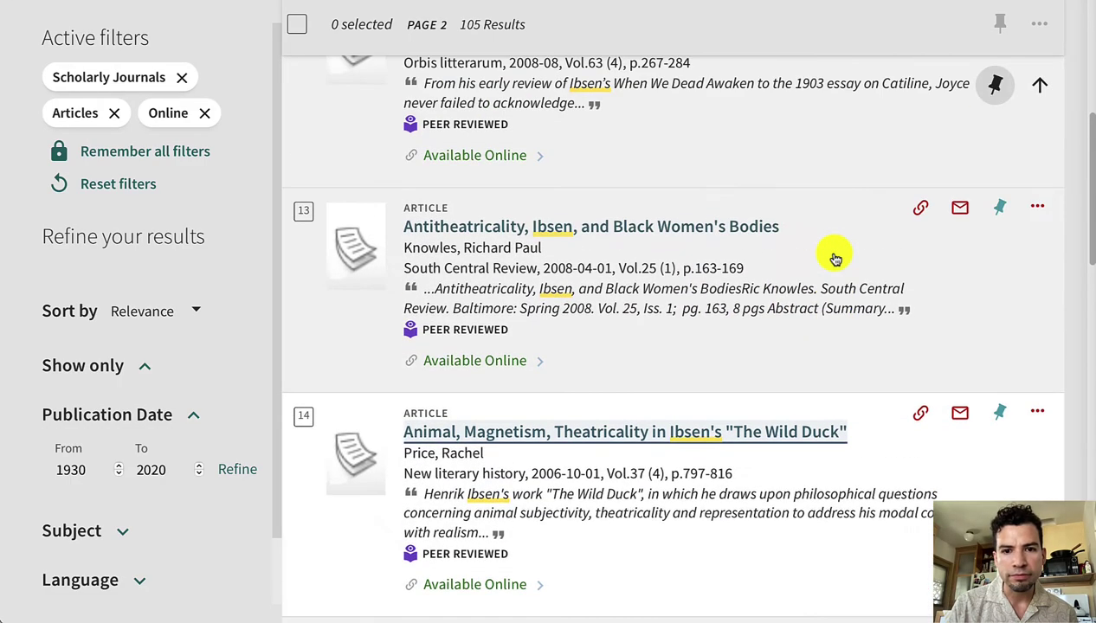
click(752, 237)
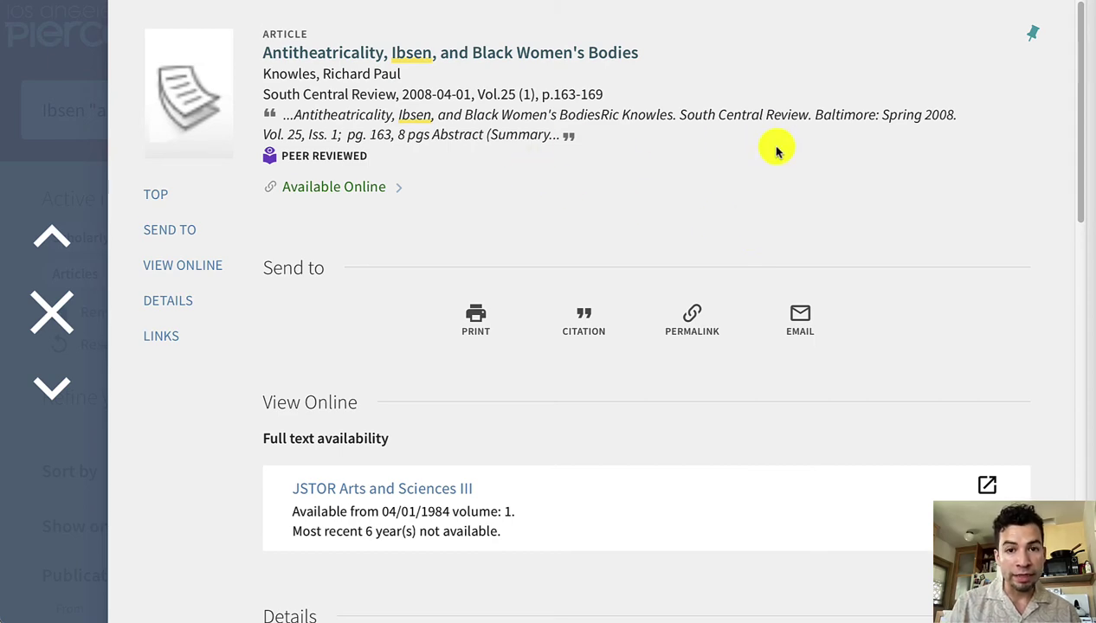
Open the article's full text through JSTOR Arts and Sciences III, logging in to the library proxy with the saved username and password.
scroll(778, 152, down, 1)
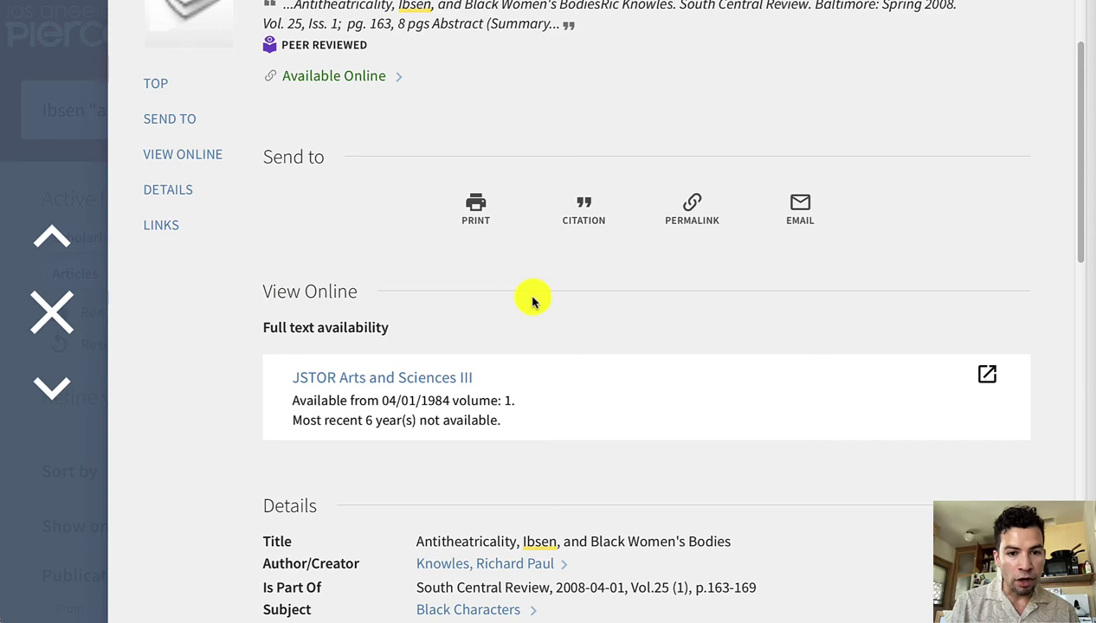
scroll(533, 296, down, 1)
click(379, 244)
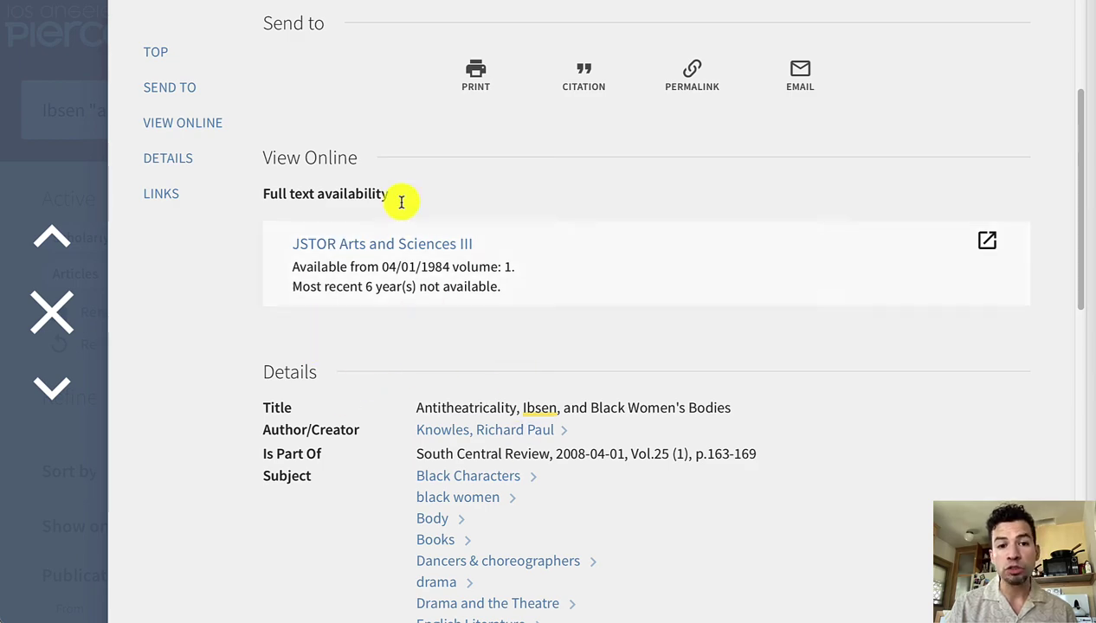
scroll(730, 187, up, 1)
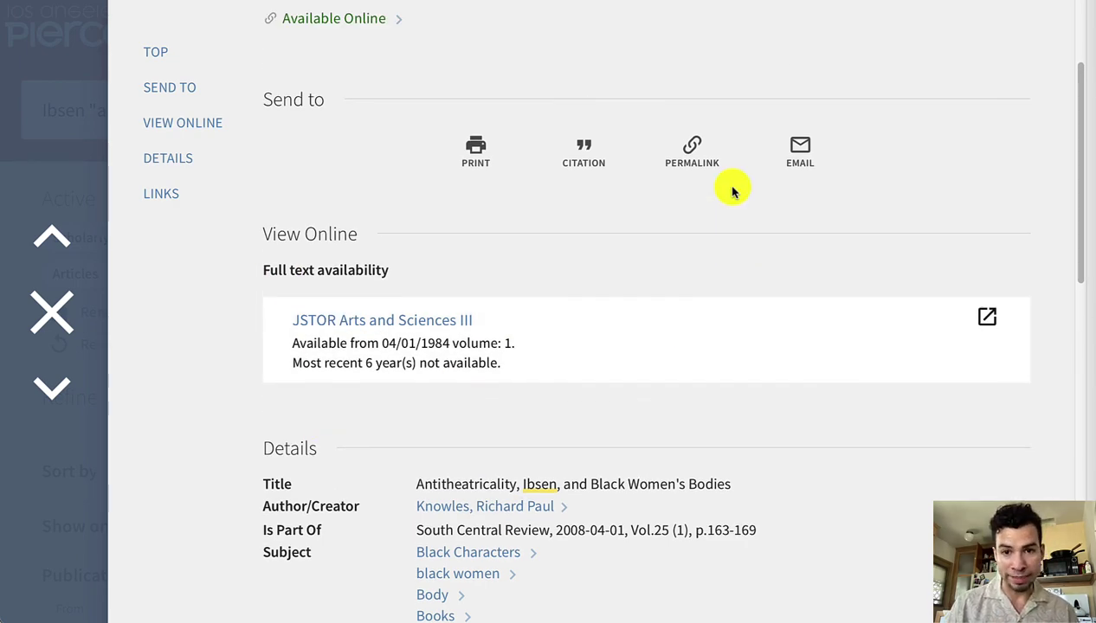
scroll(814, 264, up, 2)
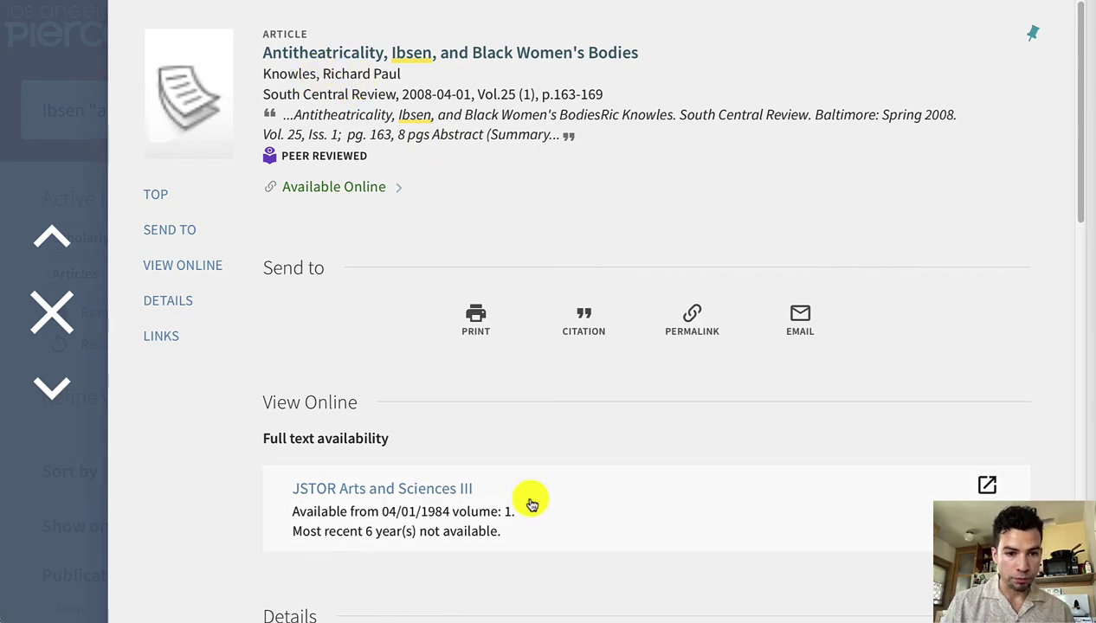
click(391, 491)
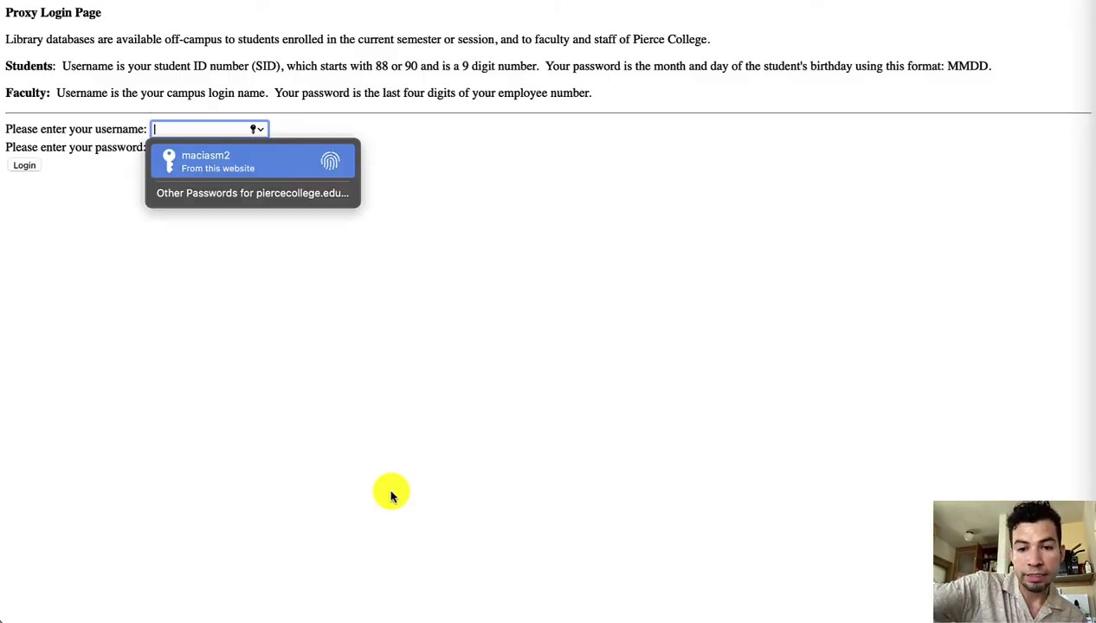
key(Return)
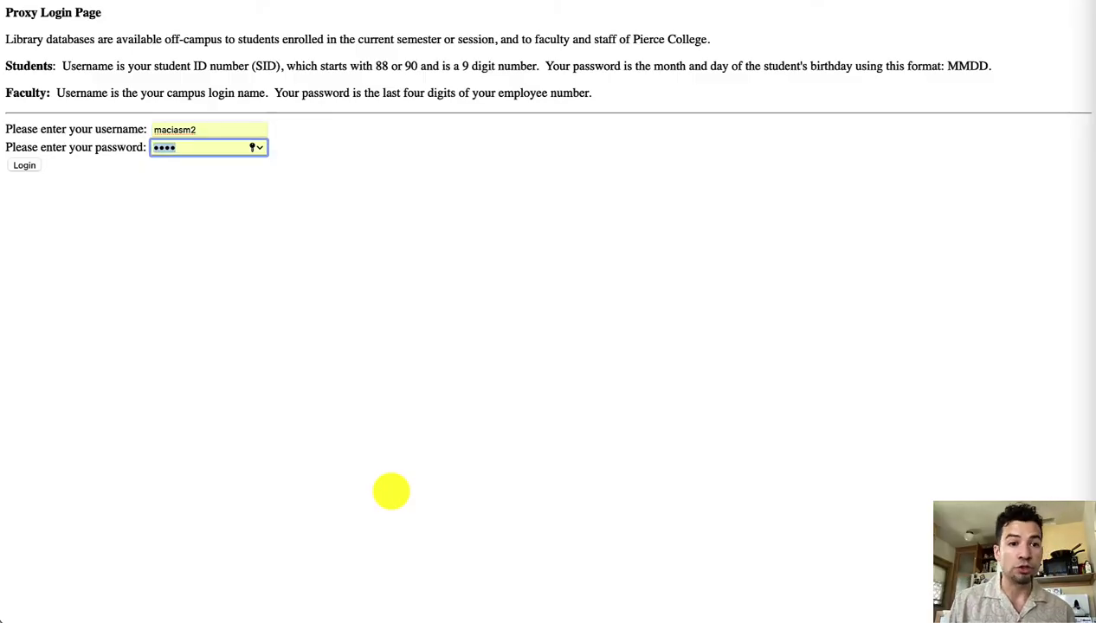
key(Return)
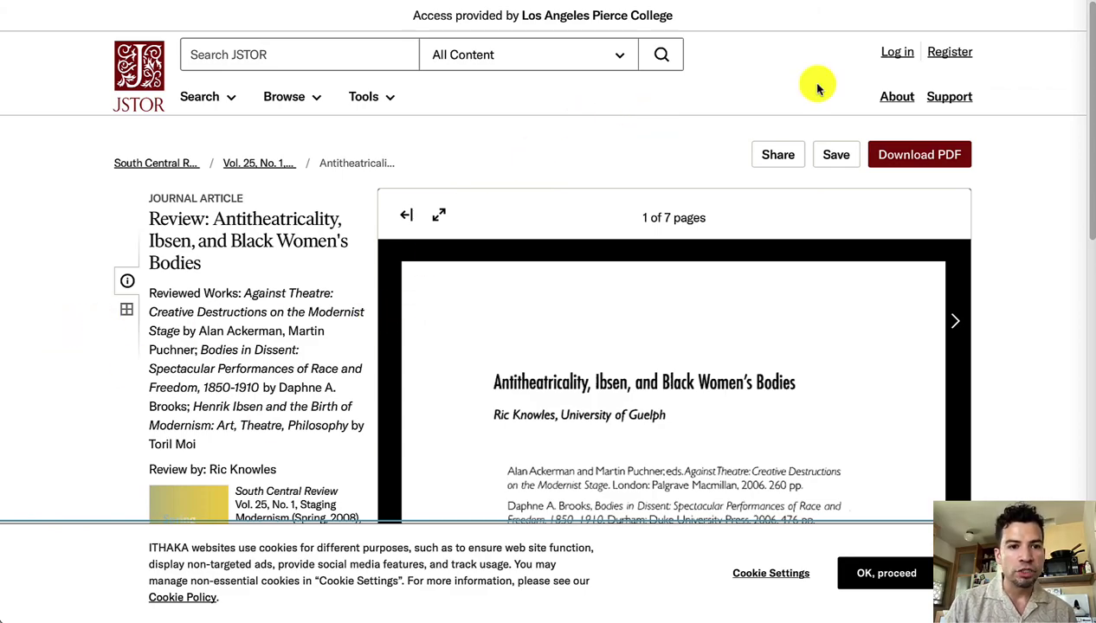
Examine the article's first page and its citation details, including the reviewed works, journal issue and URLs.
scroll(1032, 155, down, 4)
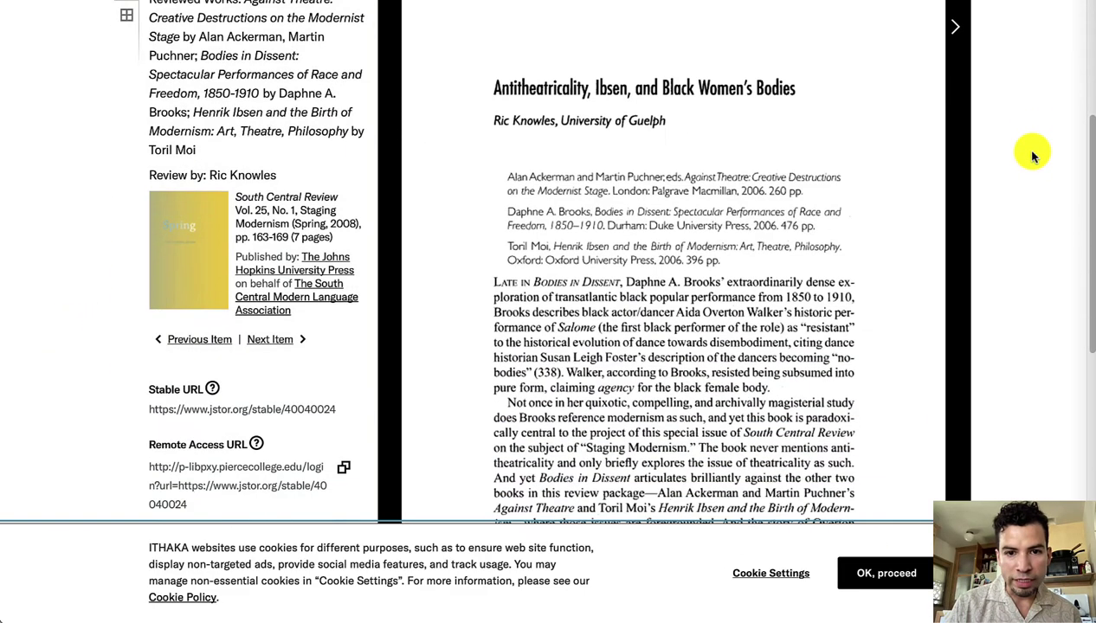
scroll(1033, 156, down, 2)
scroll(1032, 156, up, 6)
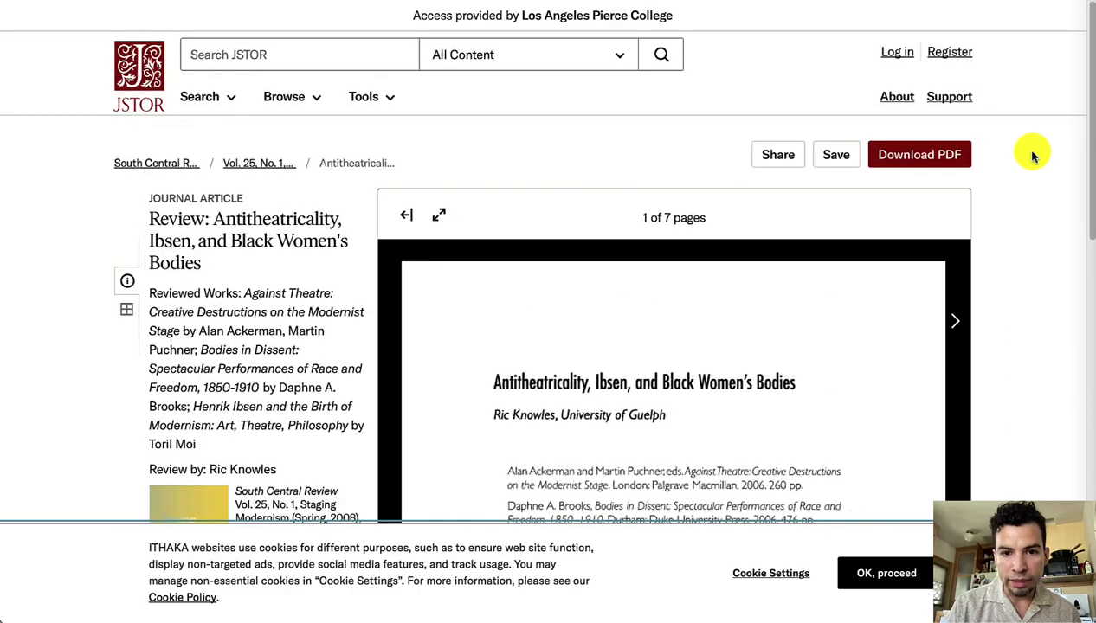
scroll(1033, 155, down, 2)
scroll(241, 101, up, 2)
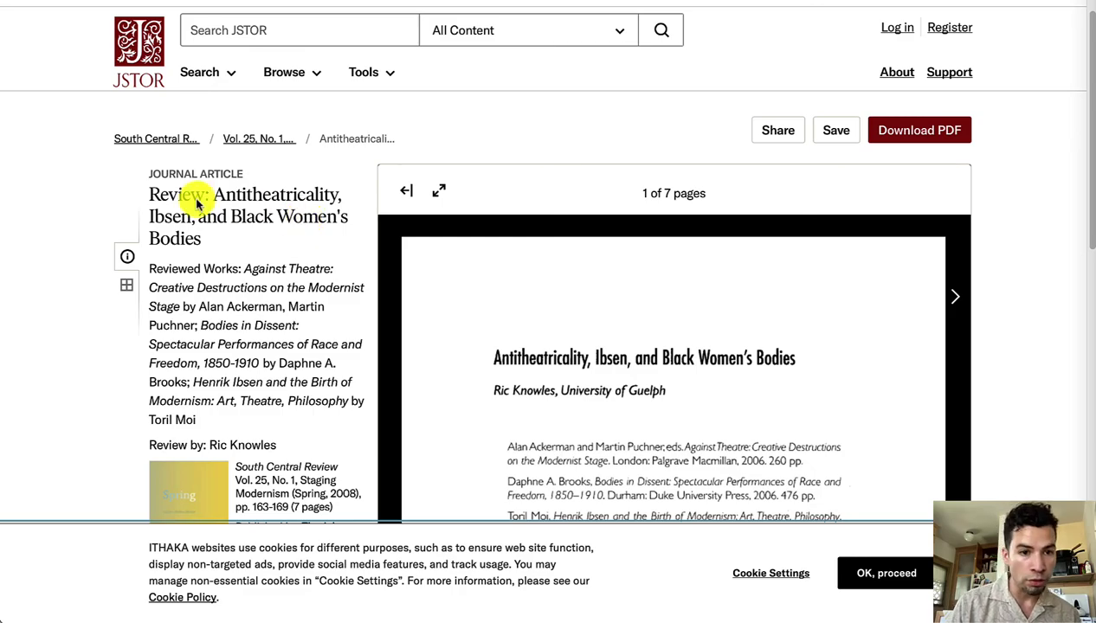
scroll(45, 222, down, 2)
scroll(290, 148, down, 2)
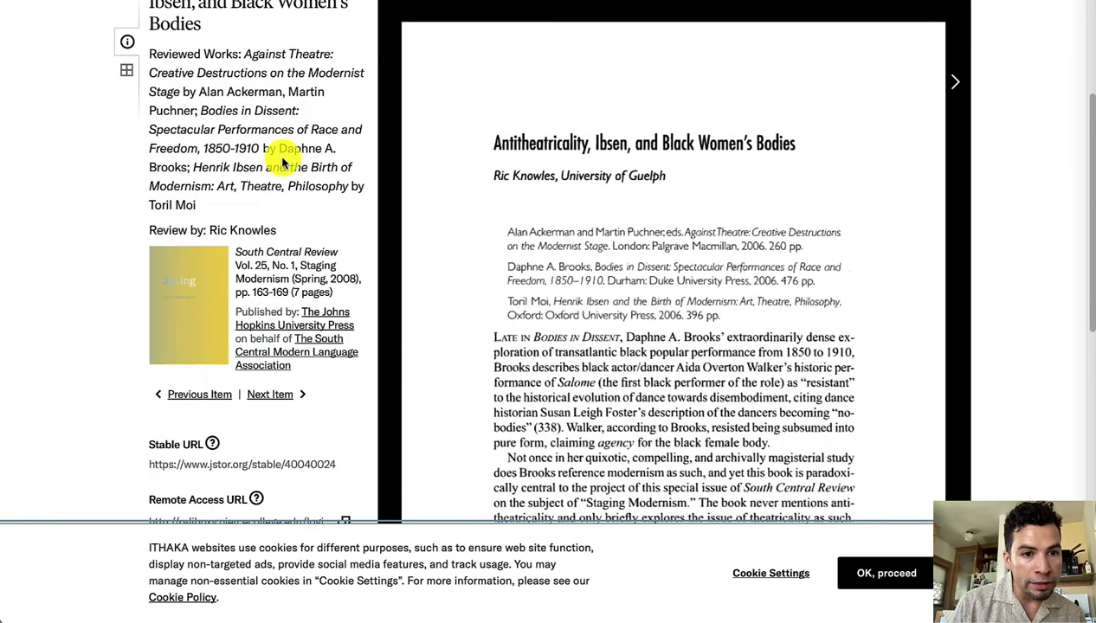
scroll(725, 421, down, 5)
scroll(725, 421, up, 7)
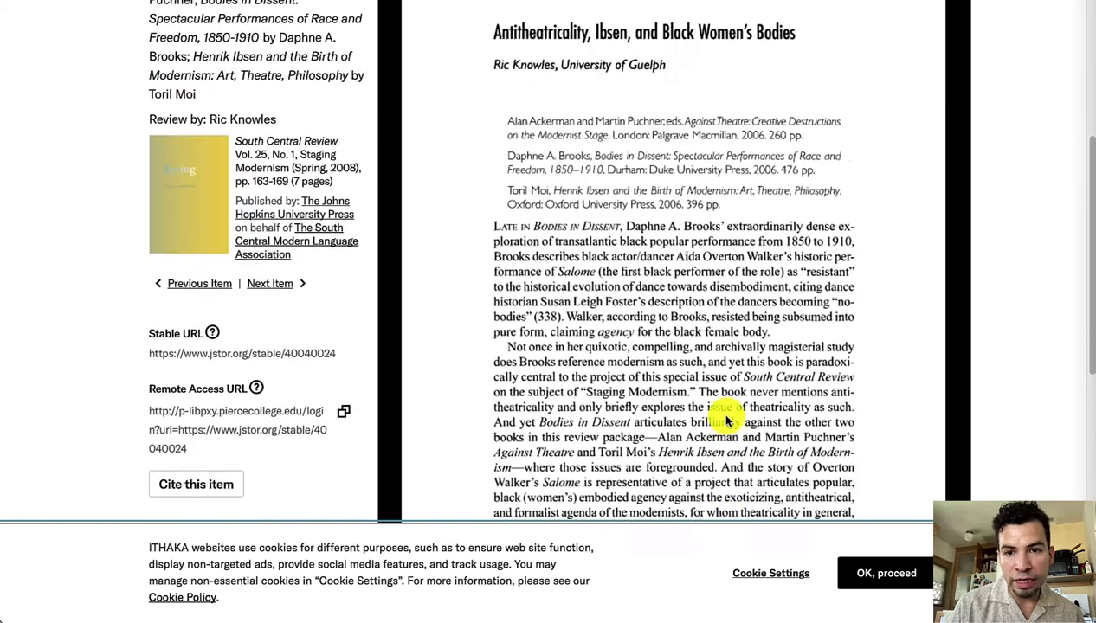
Page through the article in the JSTOR viewer from page 1 to page 6.
click(958, 121)
scroll(1030, 160, up, 1)
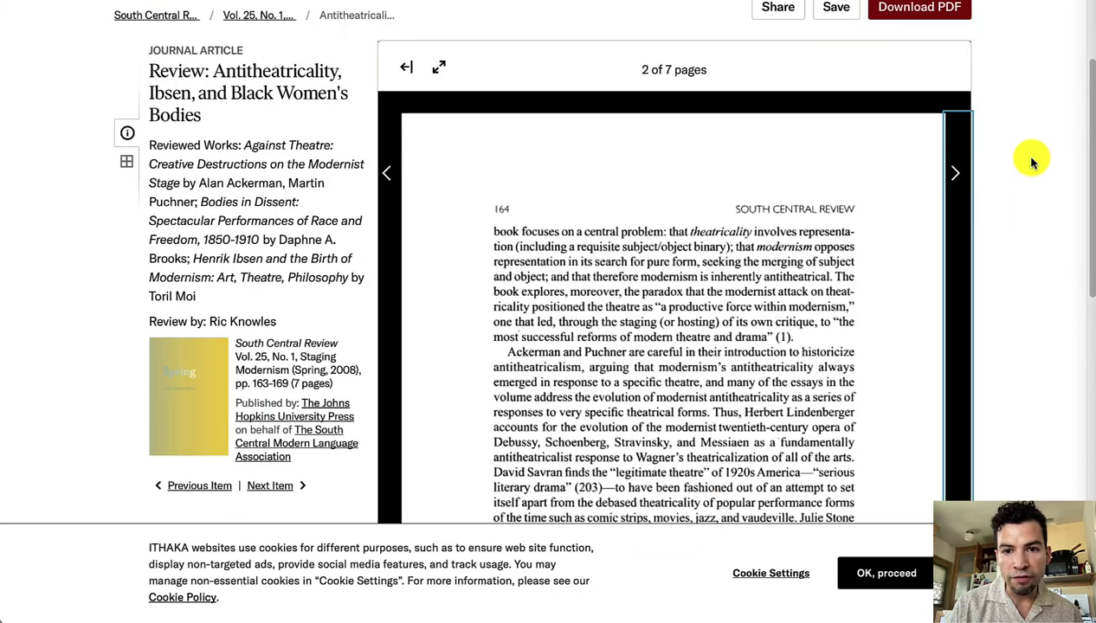
click(951, 169)
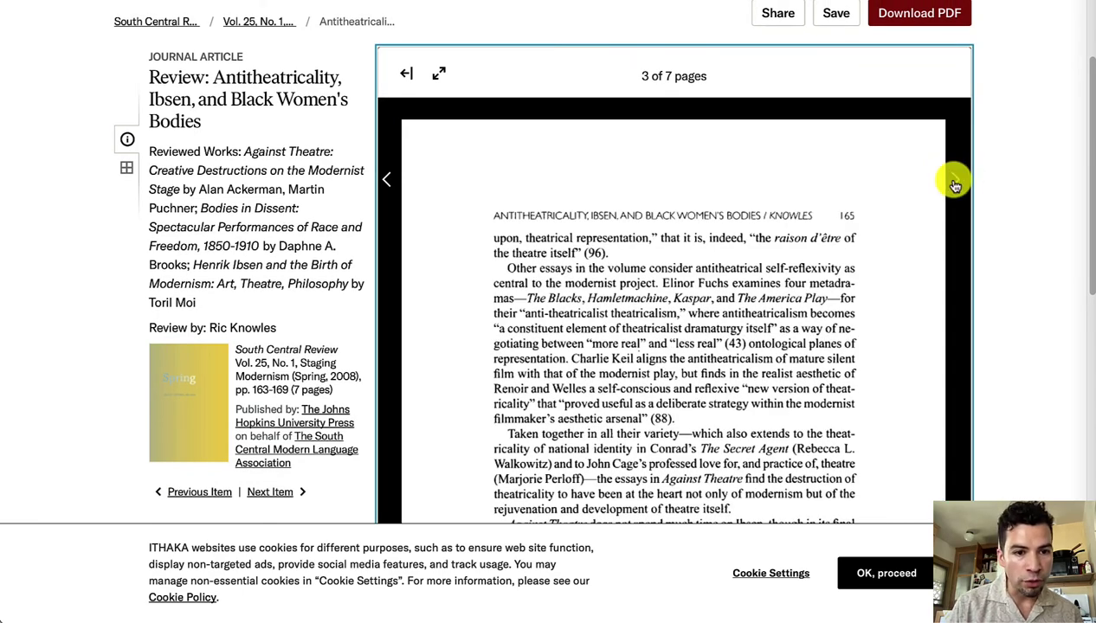
click(954, 181)
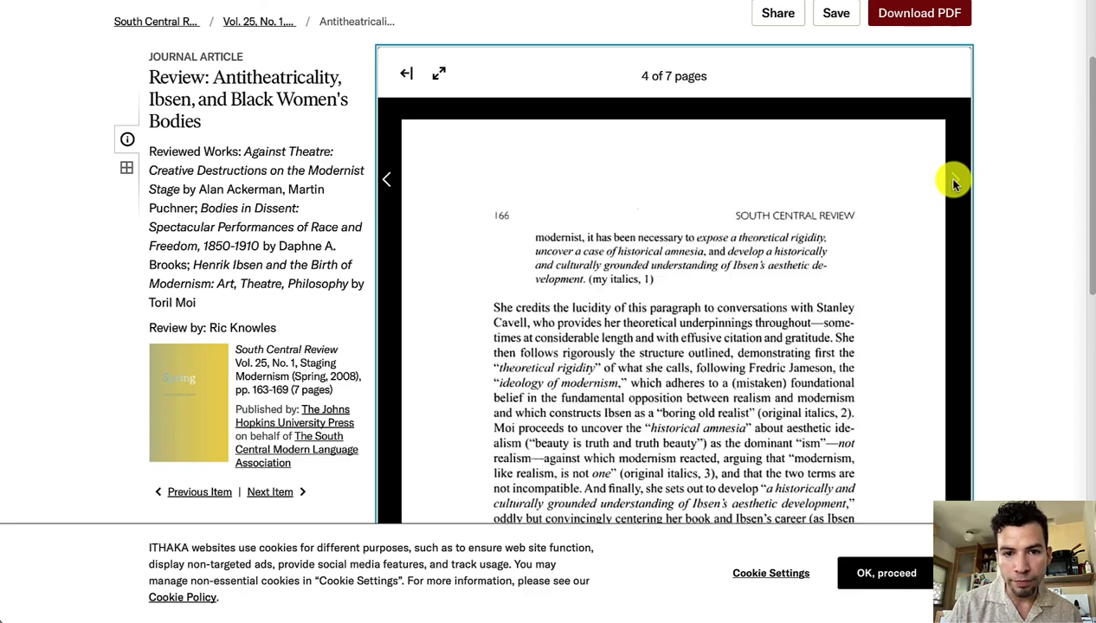
click(955, 182)
click(954, 181)
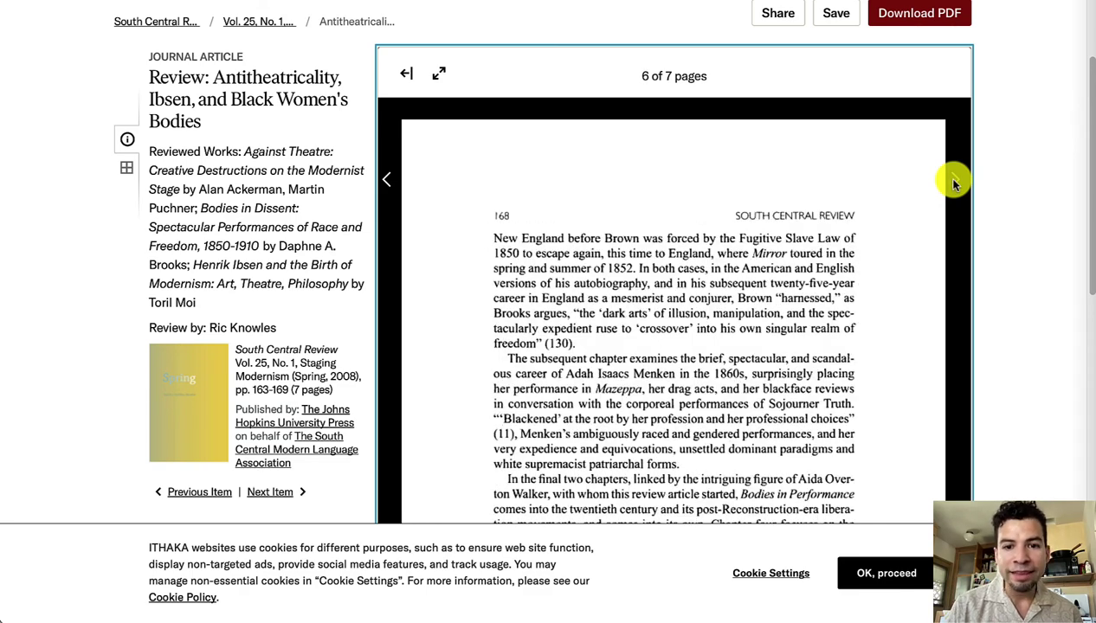